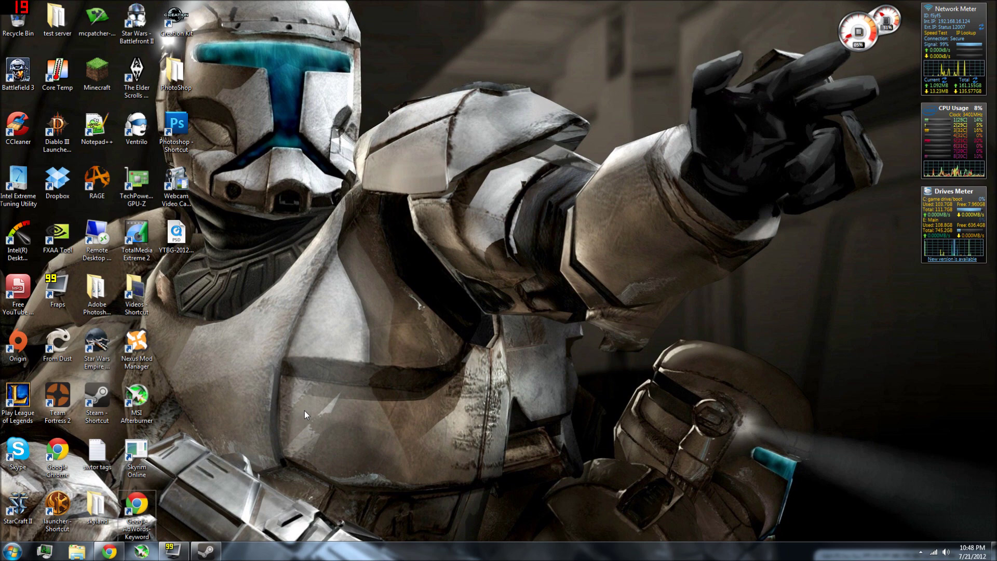
Step: Switch to Steam and browse the Steam Workshop for The Elder Scrolls V: Skyrim from the game library
{"action": "left_click", "coordinate": [195, 553]}
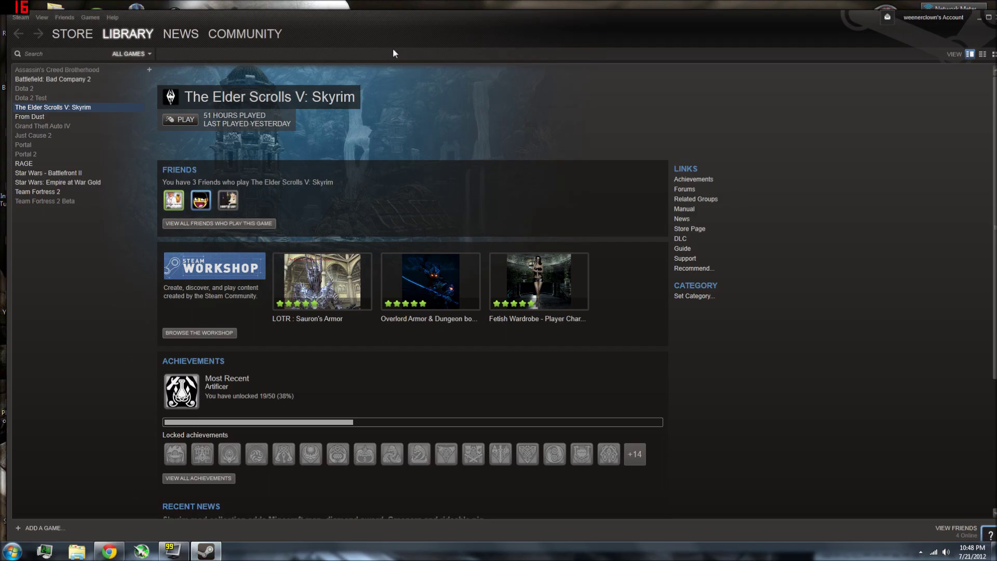
{"action": "left_click_drag", "start_coordinate": [388, 42], "coordinate": [385, 34]}
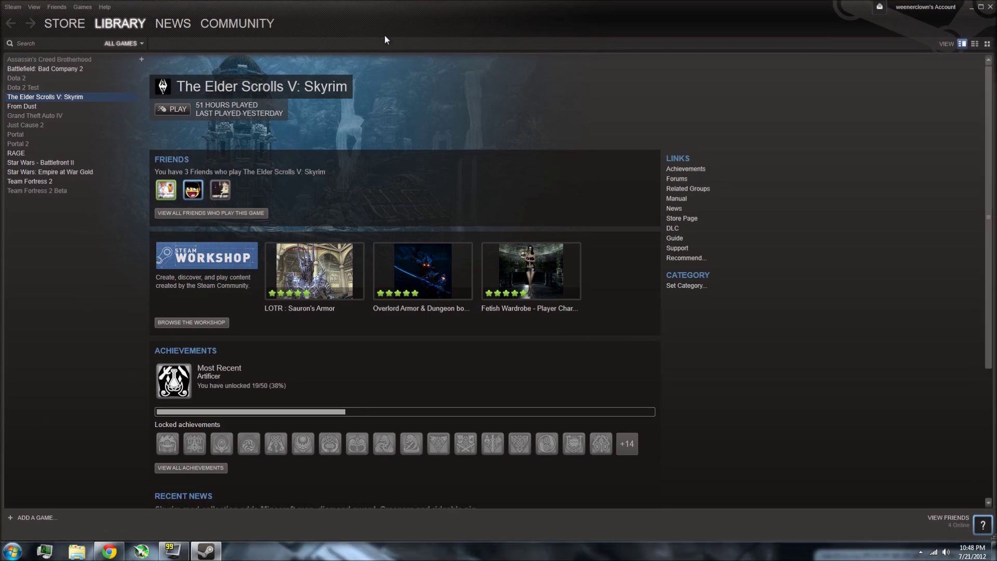
{"action": "left_click", "coordinate": [85, 20]}
{"action": "left_click", "coordinate": [134, 23]}
{"action": "left_click", "coordinate": [197, 326]}
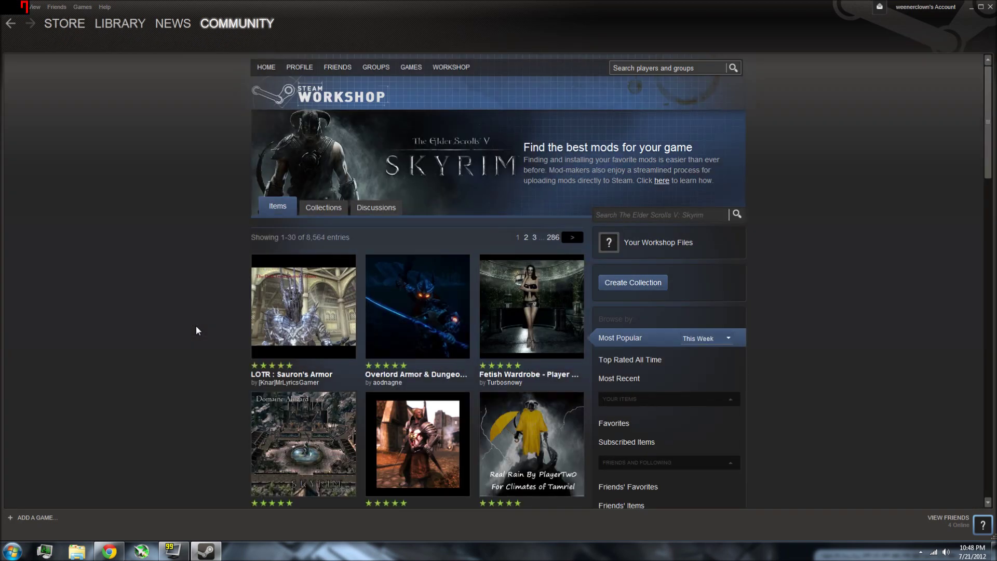
Step: Look through this week's most popular Skyrim mods and the available browsing categories in the Workshop
{"action": "scroll", "coordinate": [195, 326], "scroll_direction": "down", "scroll_amount": 1}
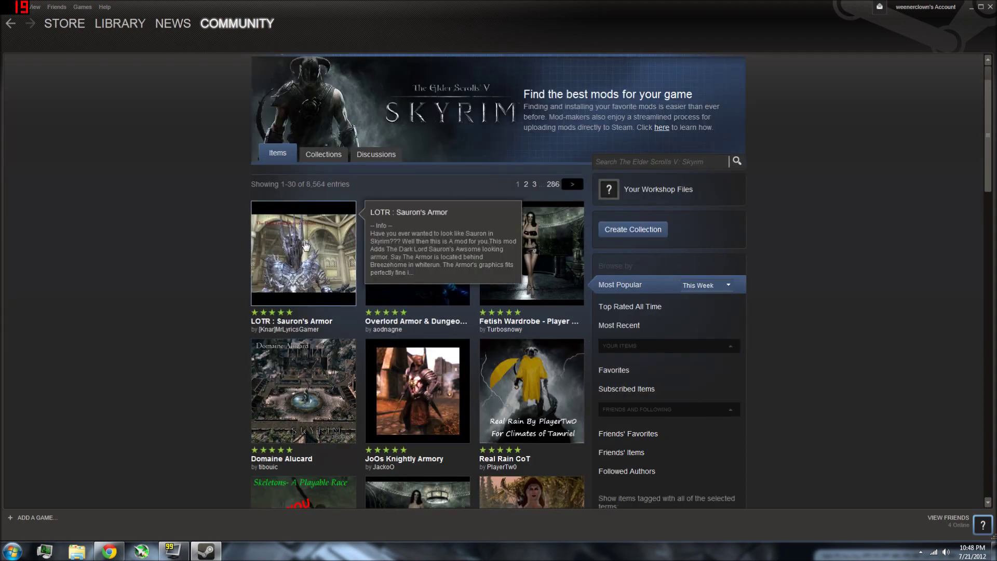
{"action": "scroll", "coordinate": [591, 369], "scroll_direction": "down", "scroll_amount": 5}
{"action": "scroll", "coordinate": [630, 360], "scroll_direction": "down", "scroll_amount": 1}
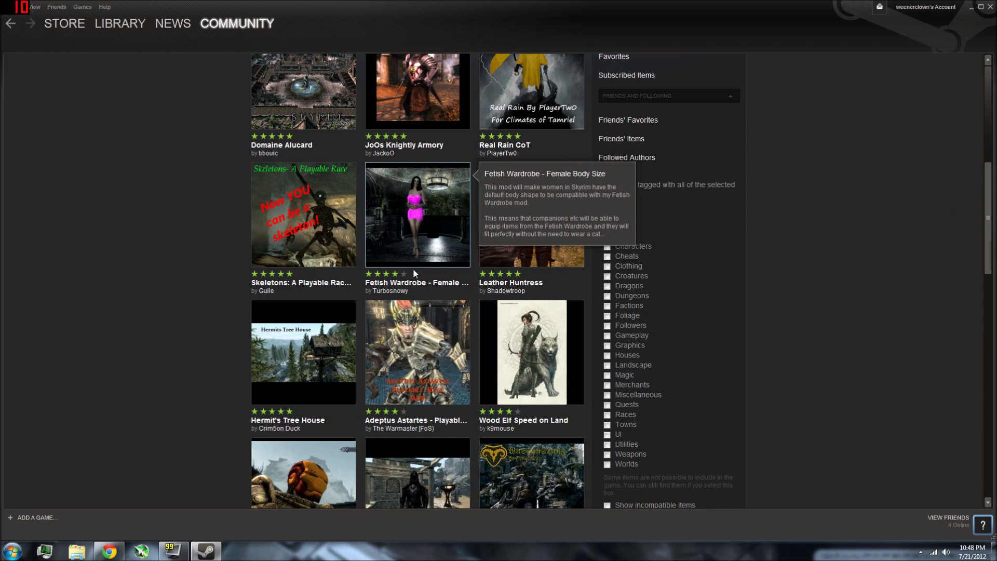
{"action": "scroll", "coordinate": [422, 223], "scroll_direction": "down", "scroll_amount": 2}
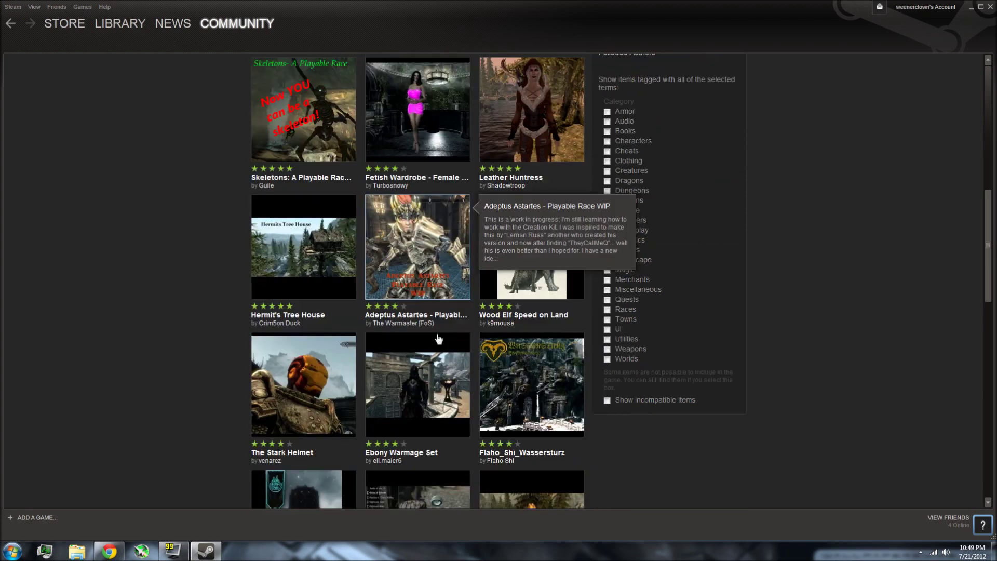
{"action": "scroll", "coordinate": [523, 228], "scroll_direction": "up", "scroll_amount": 5}
{"action": "scroll", "coordinate": [522, 225], "scroll_direction": "up", "scroll_amount": 1}
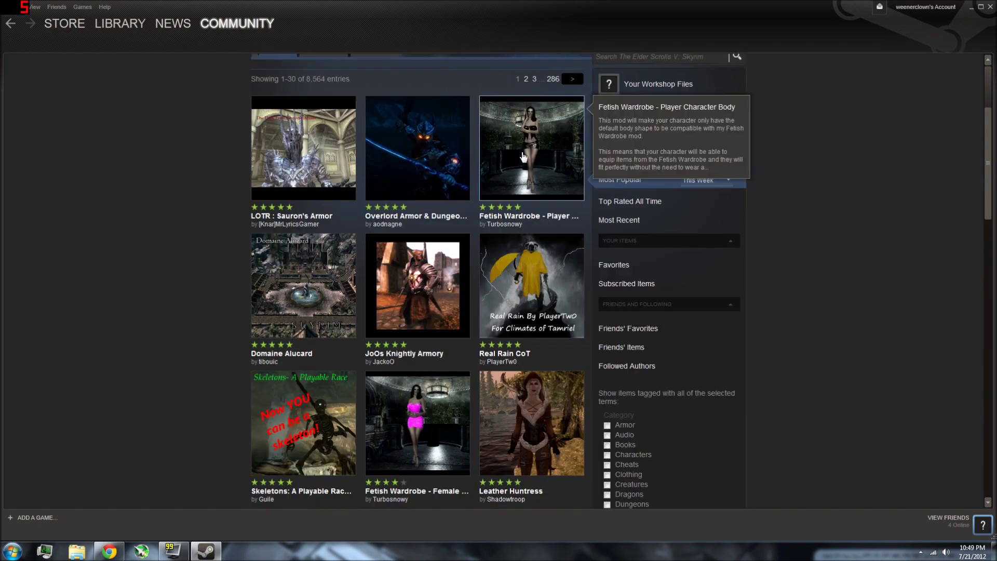
{"action": "scroll", "coordinate": [523, 158], "scroll_direction": "down", "scroll_amount": 1}
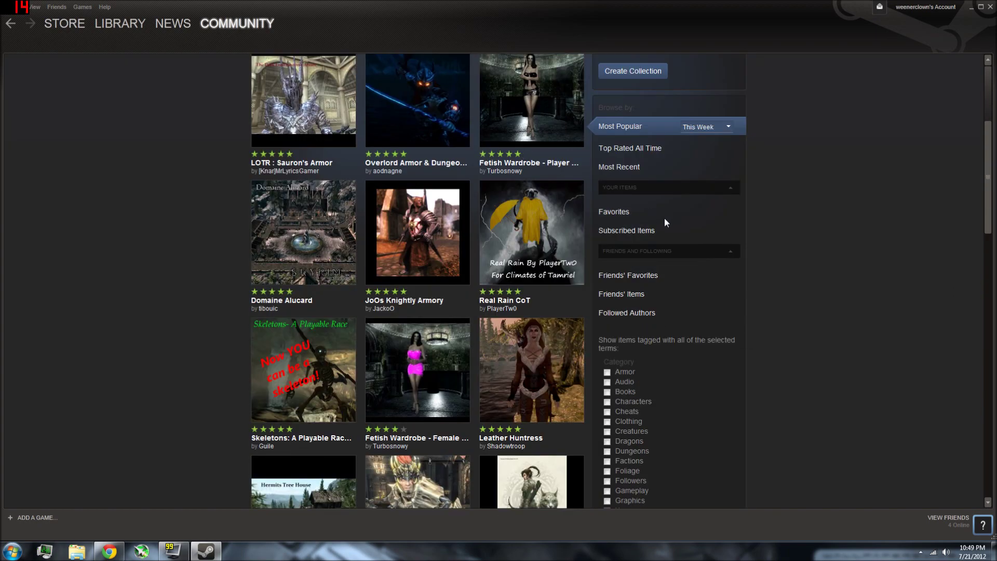
{"action": "scroll", "coordinate": [675, 236], "scroll_direction": "up", "scroll_amount": 2}
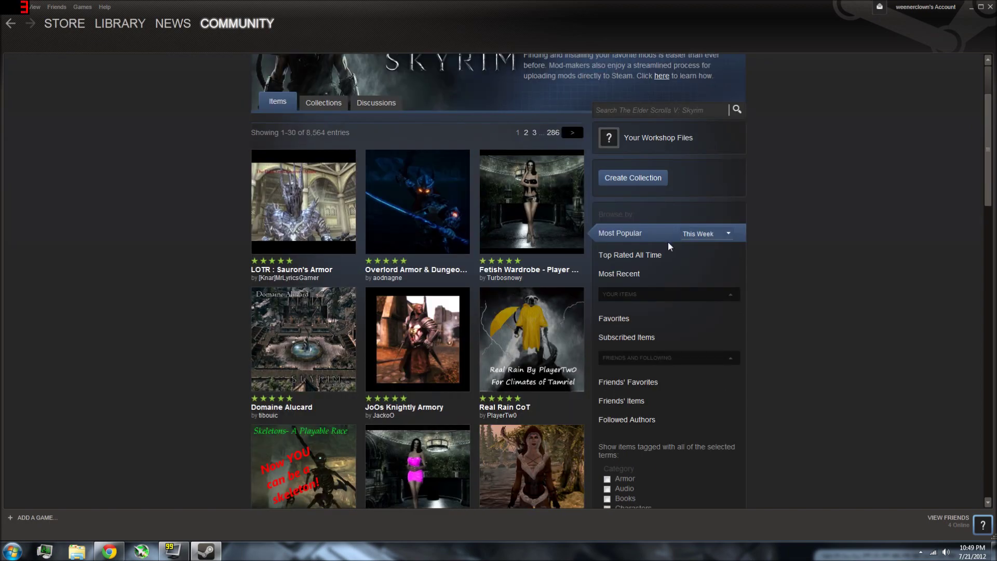
Step: List the Workshop mods by Top Rated All Time and open the Spend Dragon Souls For Perks mod page
{"action": "left_click", "coordinate": [629, 255]}
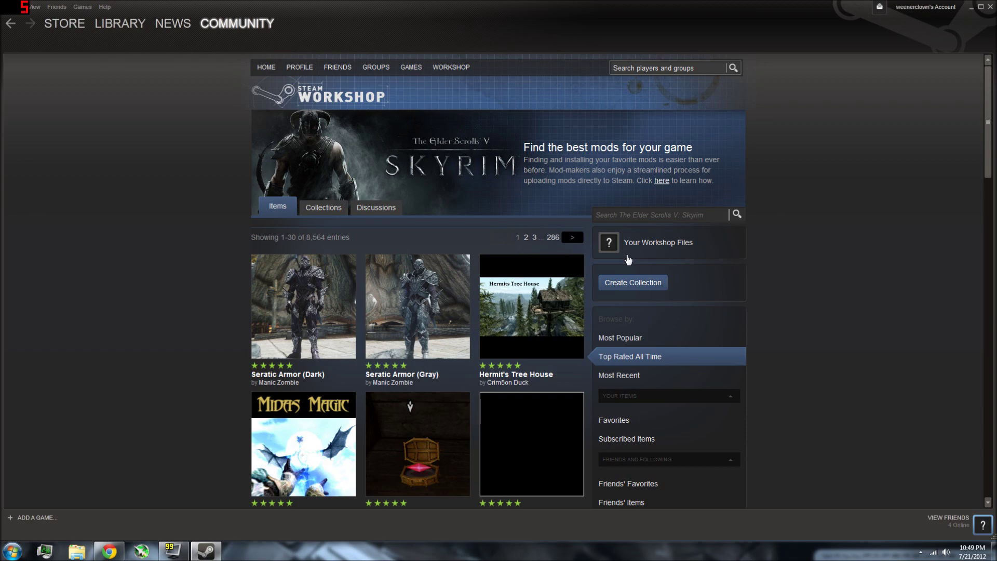
{"action": "scroll", "coordinate": [684, 284], "scroll_direction": "down", "scroll_amount": 4}
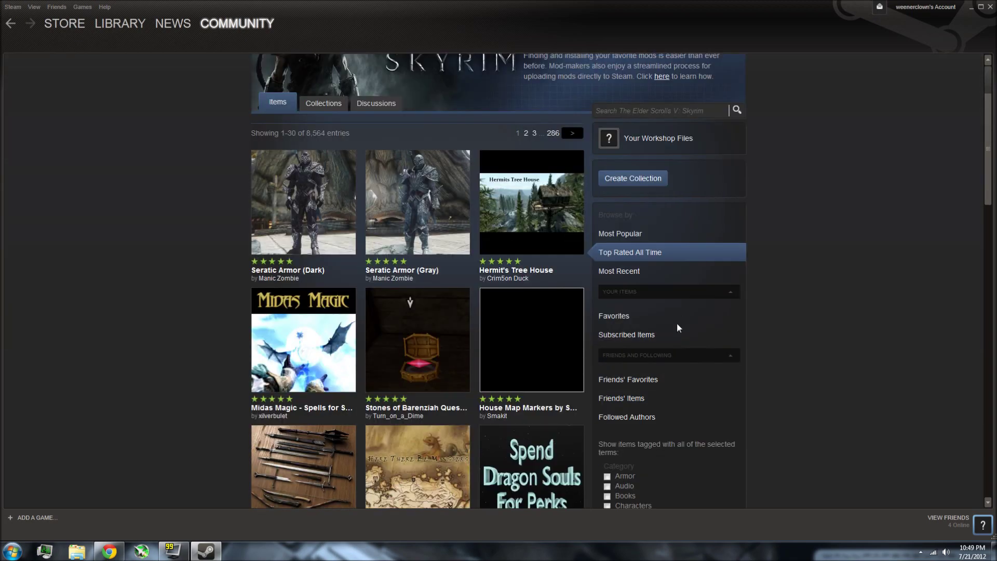
{"action": "scroll", "coordinate": [363, 322], "scroll_direction": "down", "scroll_amount": 1}
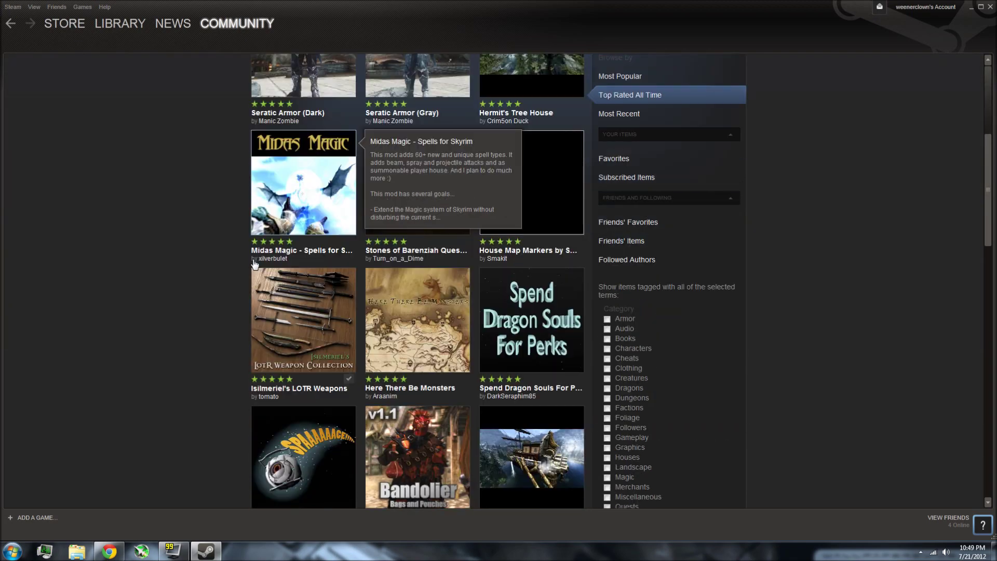
{"action": "mouse_move", "coordinate": [517, 330]}
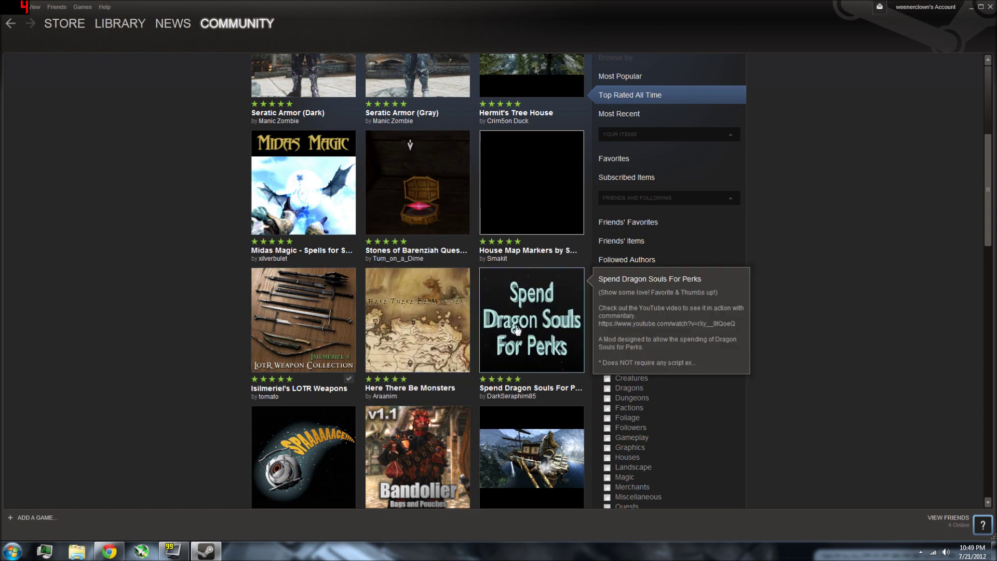
{"action": "left_click", "coordinate": [517, 330]}
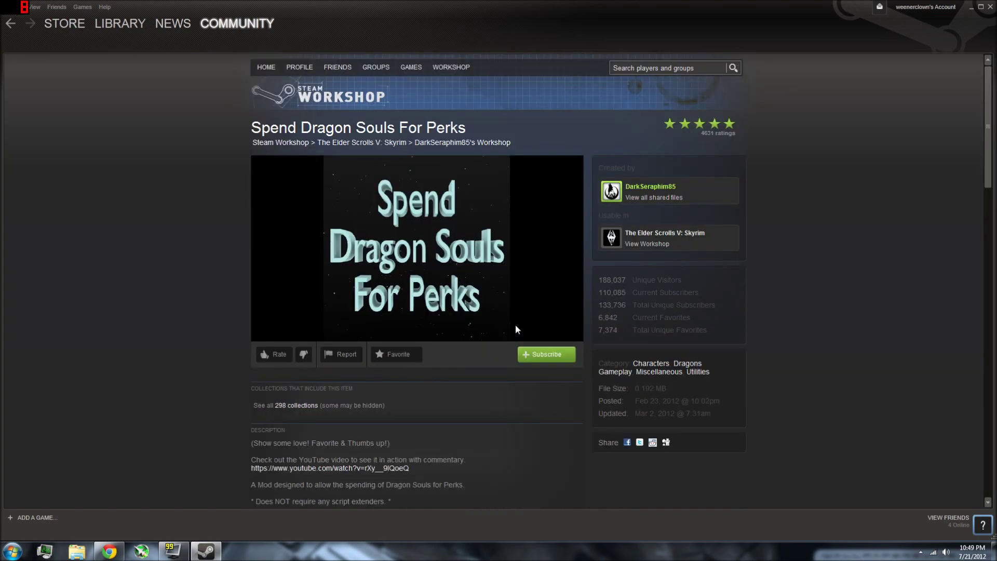
Step: Read the description of Spend Dragon Souls For Perks and subscribe to the mod
{"action": "scroll", "coordinate": [242, 397], "scroll_direction": "down", "scroll_amount": 3}
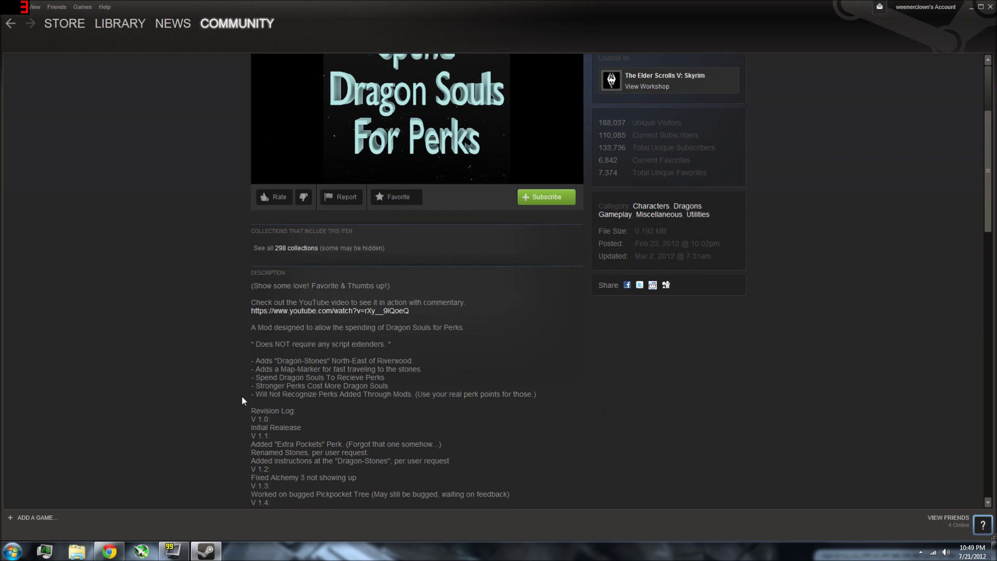
{"action": "scroll", "coordinate": [242, 400], "scroll_direction": "up", "scroll_amount": 2}
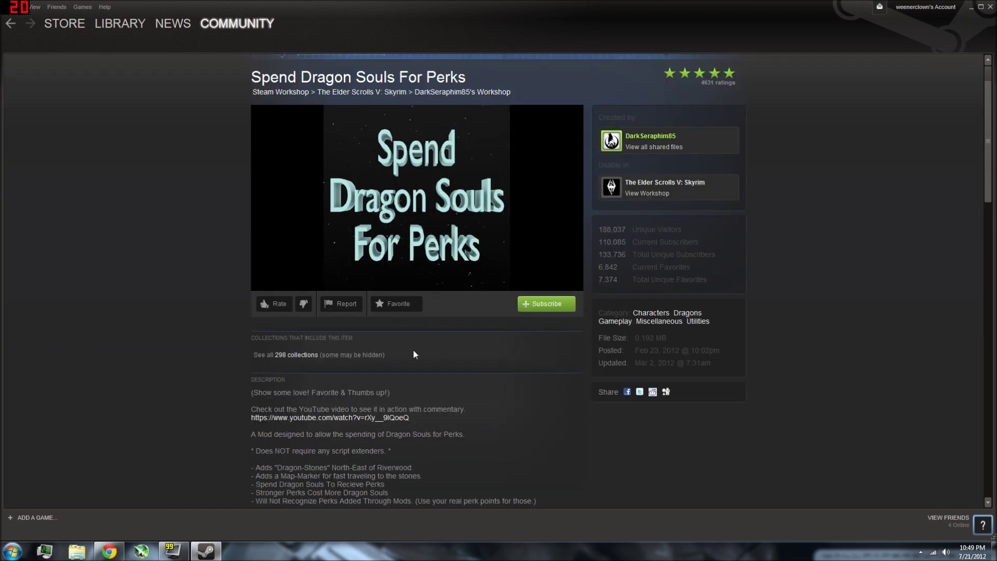
{"action": "left_click", "coordinate": [559, 310]}
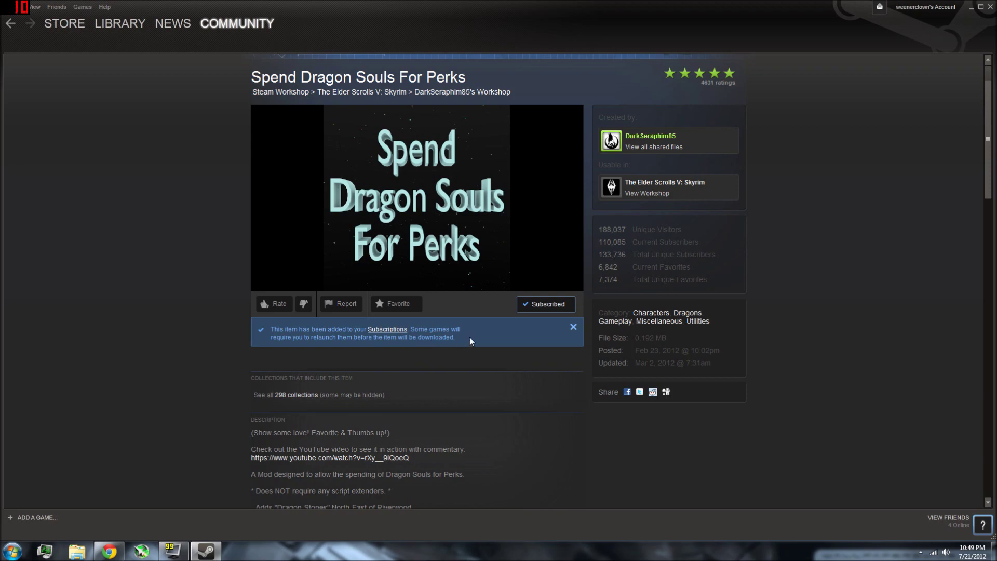
Step: Minimize Steam, start the Skyrim launcher from the desktop, and briefly view its data files list
{"action": "left_click", "coordinate": [971, 7]}
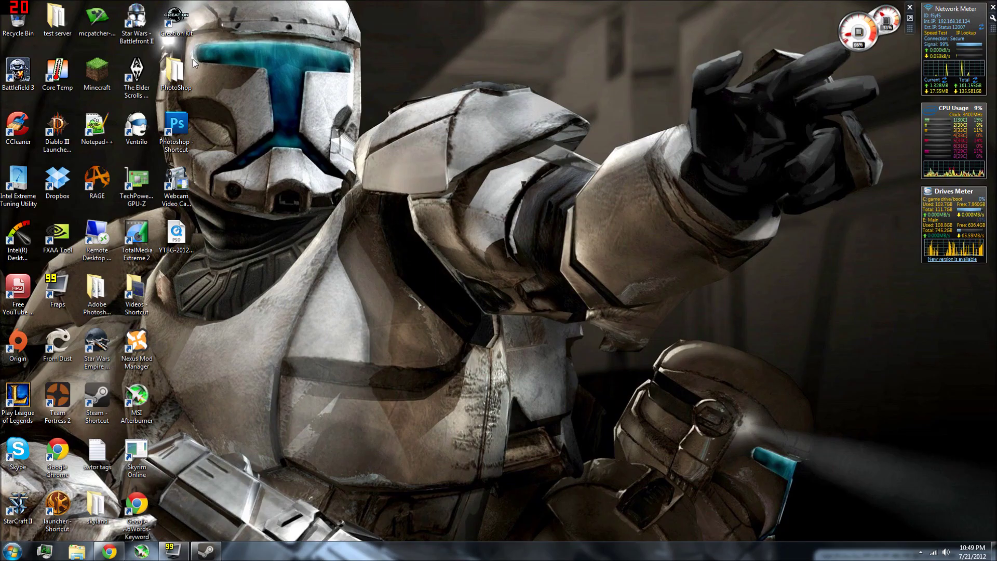
{"action": "double_click", "coordinate": [136, 73]}
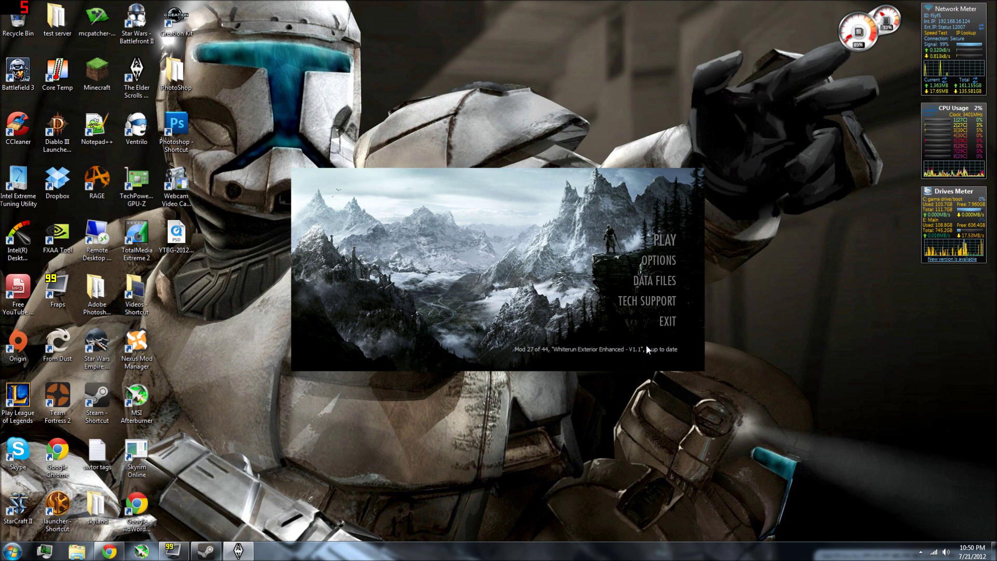
{"action": "left_click", "coordinate": [666, 285]}
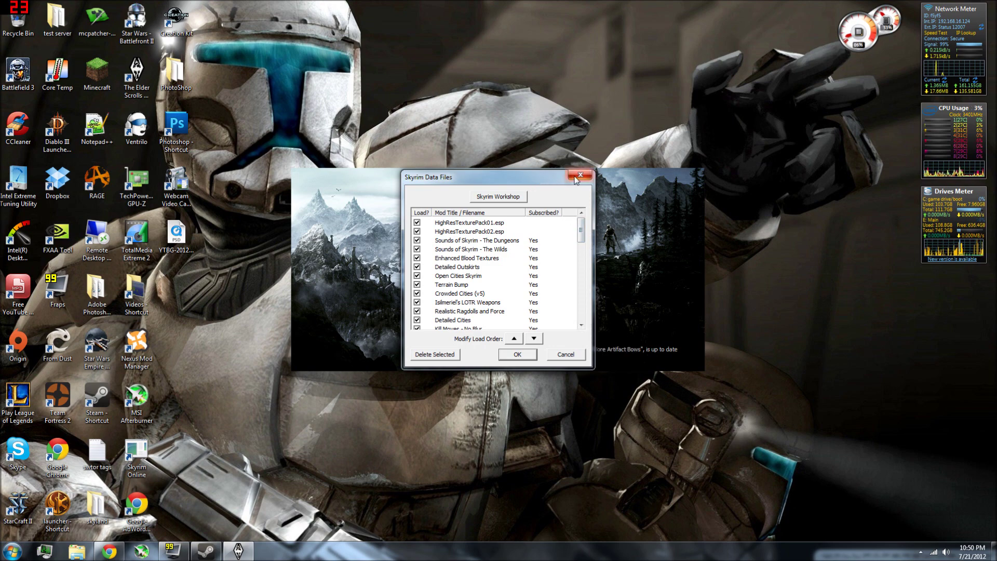
{"action": "left_click", "coordinate": [563, 354]}
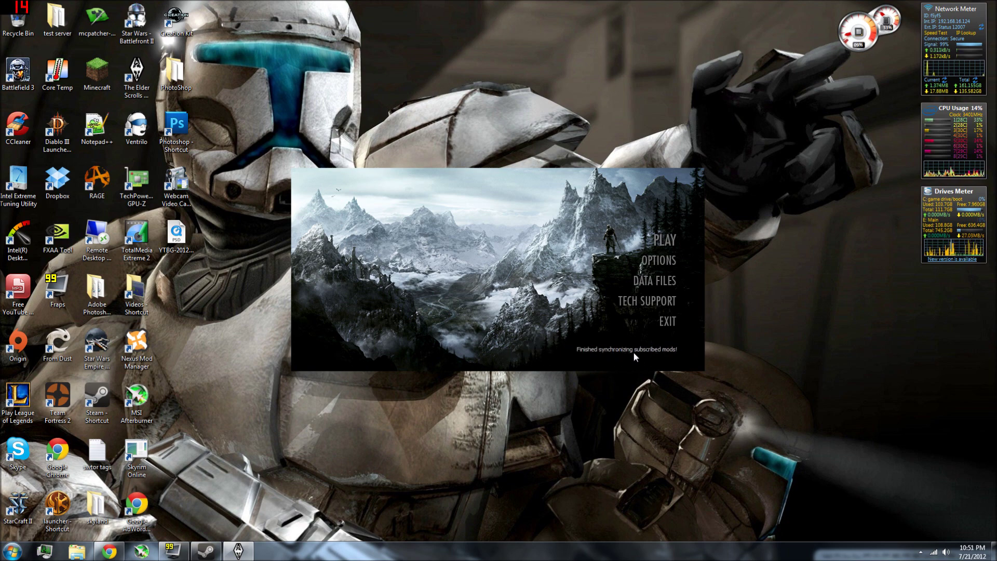
Step: Reopen the launcher's data files list and examine the mods in load order, starting with HighResTexturePack01.esp
{"action": "left_click", "coordinate": [650, 280]}
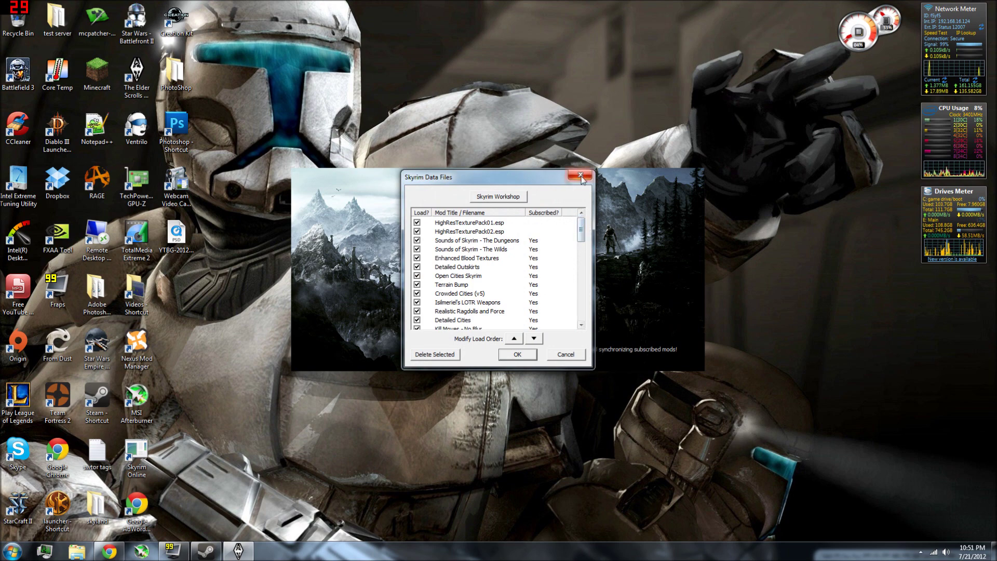
{"action": "left_click", "coordinate": [581, 175]}
{"action": "left_click", "coordinate": [657, 276]}
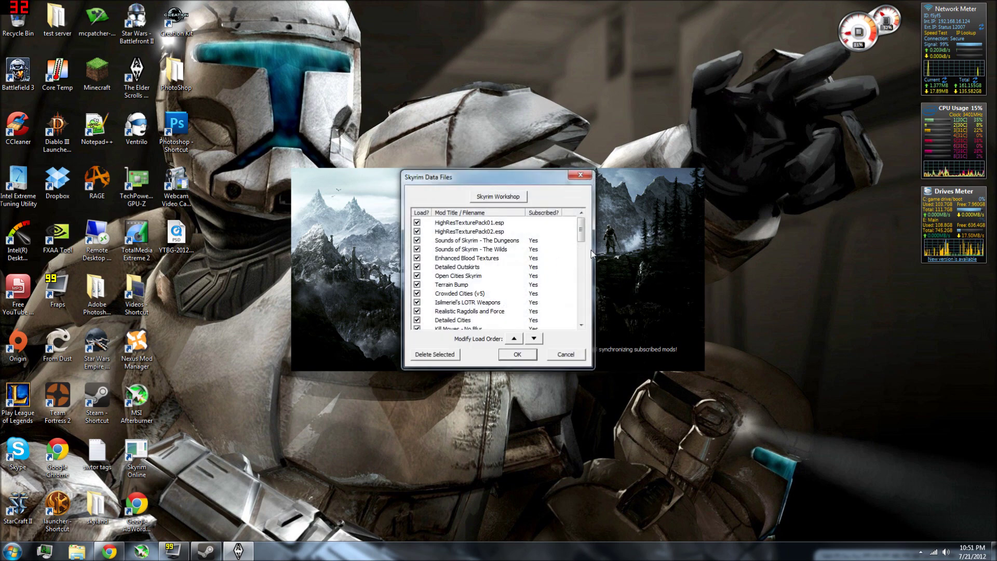
{"action": "mouse_move", "coordinate": [582, 228]}
{"action": "left_mouse_down"}
{"action": "mouse_move", "coordinate": [583, 316]}
{"action": "mouse_move", "coordinate": [584, 230]}
{"action": "left_mouse_up"}
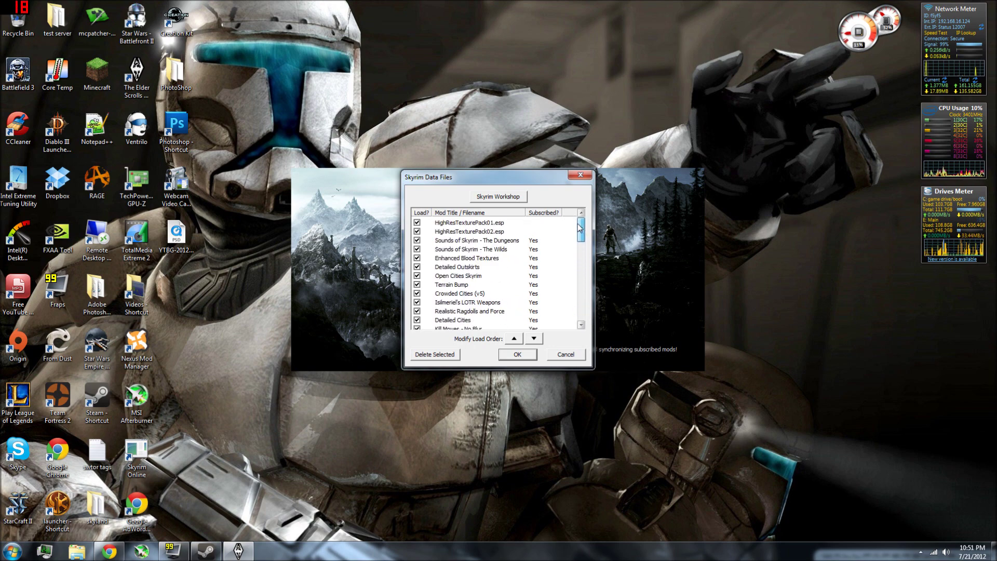
{"action": "left_click", "coordinate": [478, 240]}
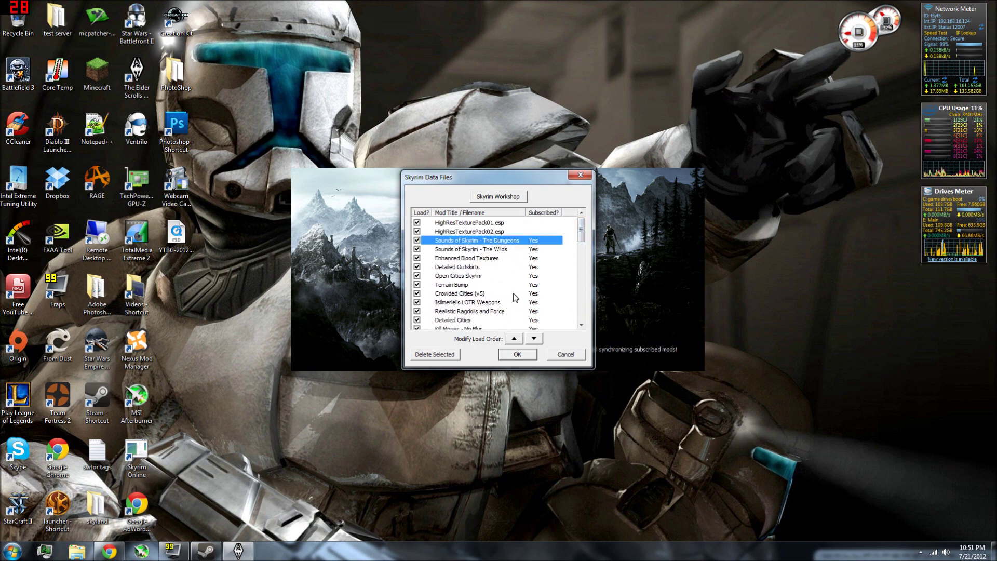
{"action": "left_click", "coordinate": [464, 224]}
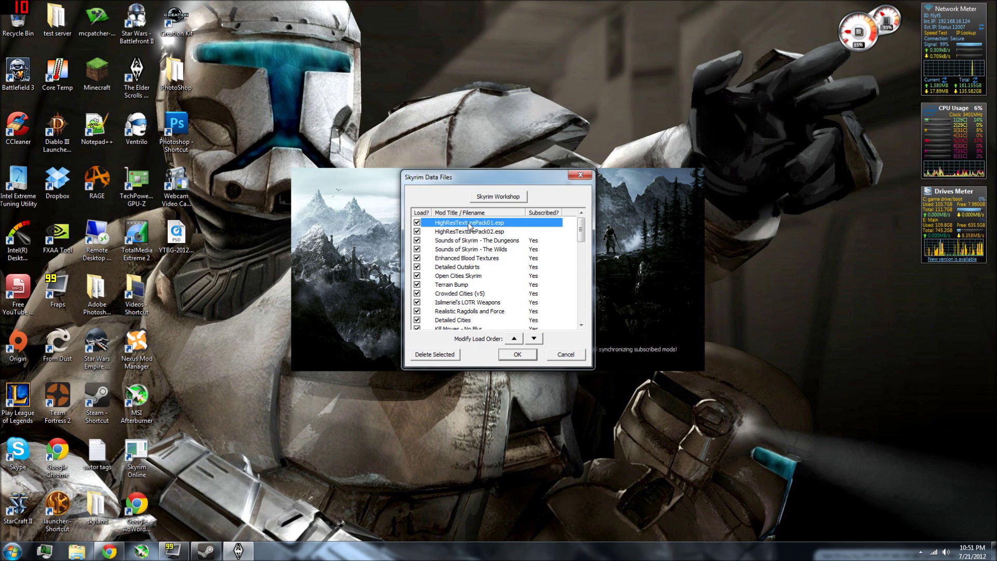
{"action": "mouse_move", "coordinate": [582, 228]}
{"action": "left_mouse_down"}
{"action": "mouse_move", "coordinate": [582, 289]}
{"action": "mouse_move", "coordinate": [581, 234]}
{"action": "left_mouse_up"}
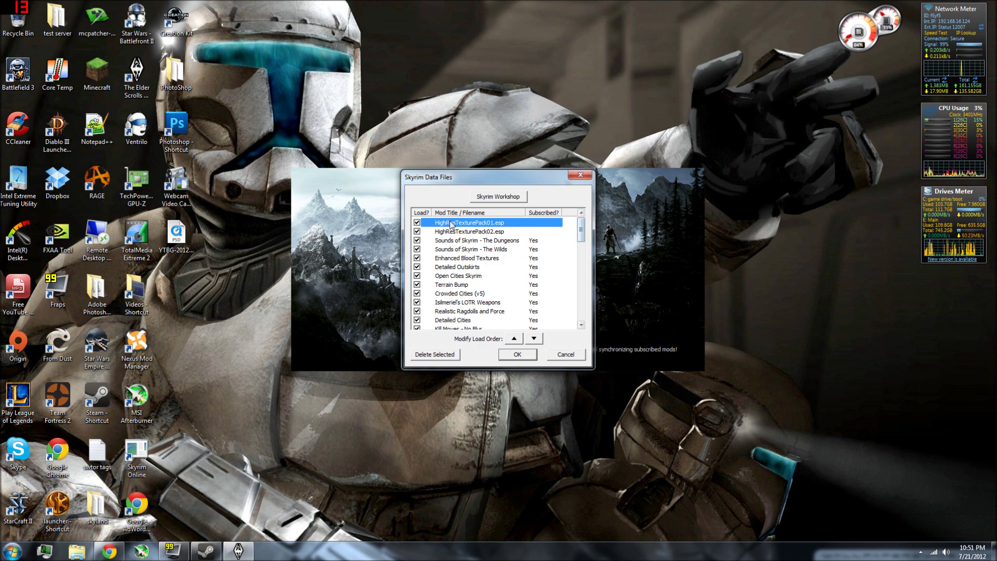
{"action": "key", "text": "Down"}
{"action": "left_click_drag", "start_coordinate": [582, 235], "coordinate": [577, 325]}
{"action": "scroll", "coordinate": [436, 233], "scroll_direction": "up", "scroll_amount": 10}
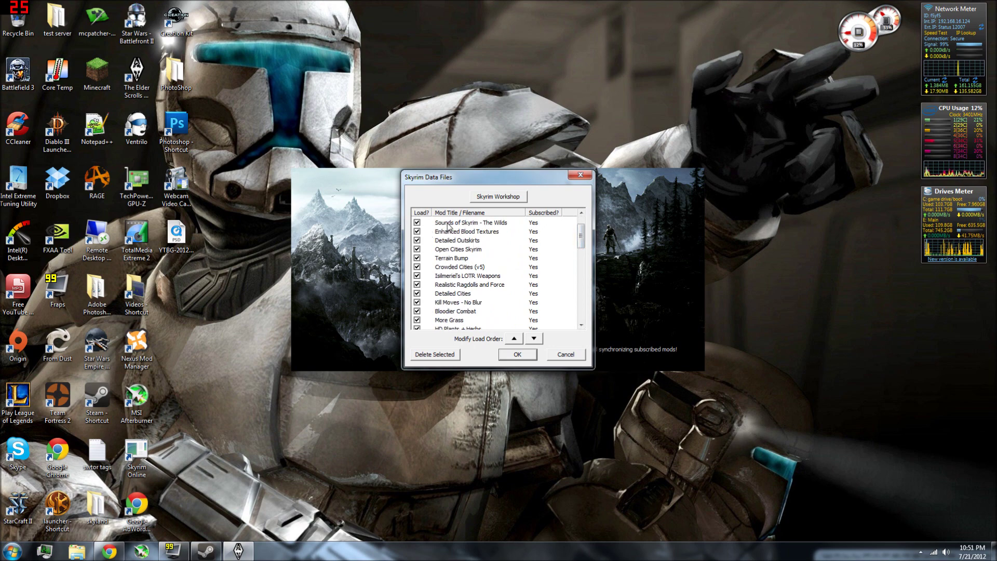
Step: Disable loading of the Detailed Outskirts and Open Cities Skyrim mods and accept the data files changes
{"action": "left_click", "coordinate": [447, 224]}
{"action": "left_click", "coordinate": [462, 240]}
{"action": "left_click", "coordinate": [461, 249]}
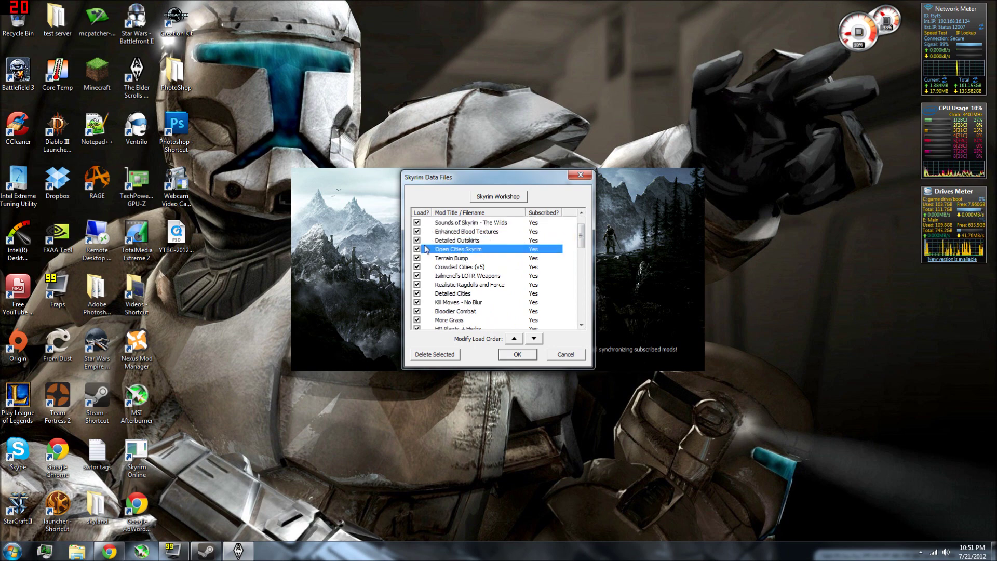
{"action": "left_click", "coordinate": [416, 241]}
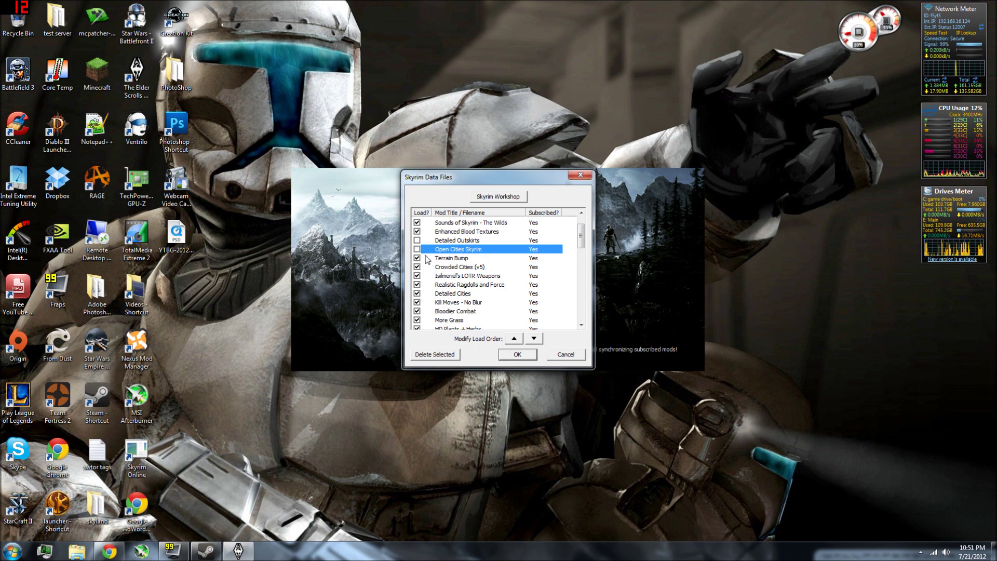
{"action": "left_click", "coordinate": [512, 356]}
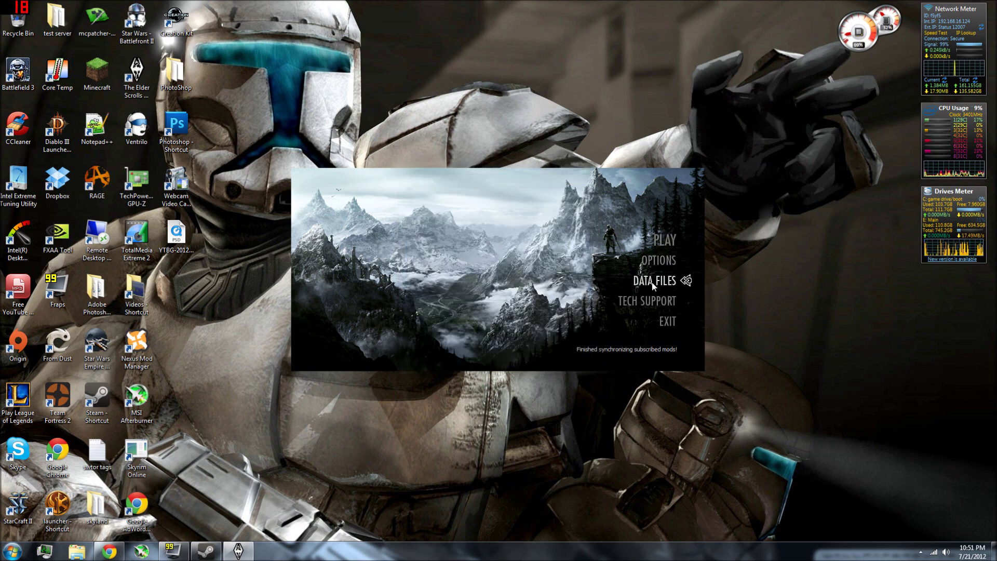
Step: Reopen the data files list, check the load order, and select Detailed Outskirts among the disabled mods at its end
{"action": "left_click", "coordinate": [667, 240]}
{"action": "left_click_drag", "start_coordinate": [581, 230], "coordinate": [583, 253]}
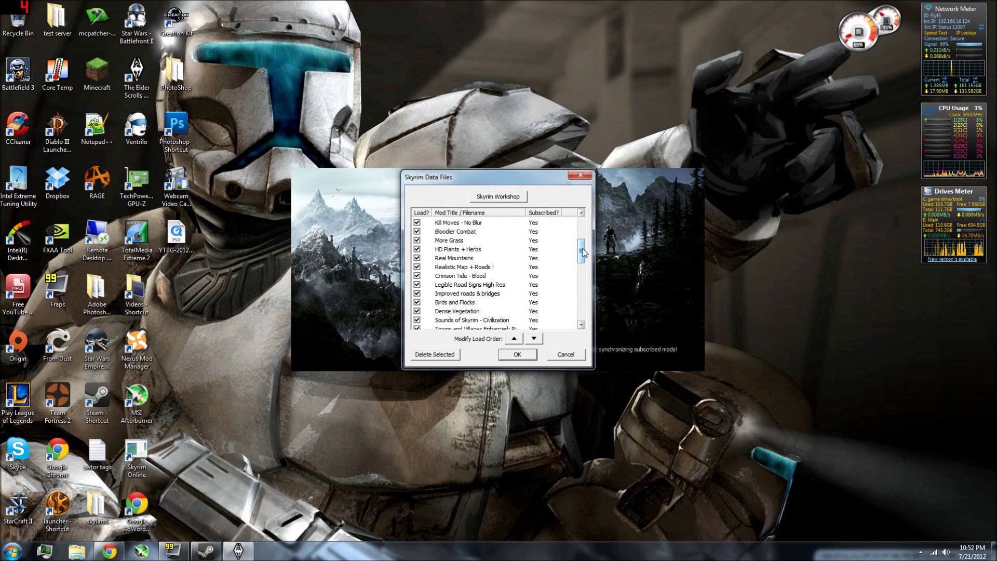
{"action": "left_click_drag", "start_coordinate": [582, 253], "coordinate": [583, 230]}
{"action": "left_click", "coordinate": [514, 244]}
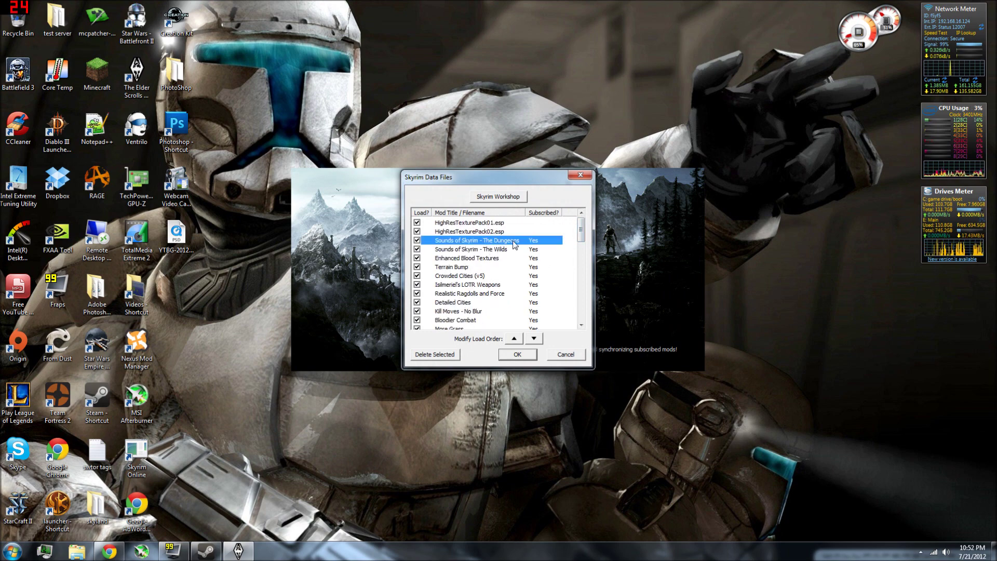
{"action": "left_click_drag", "start_coordinate": [581, 235], "coordinate": [589, 325]}
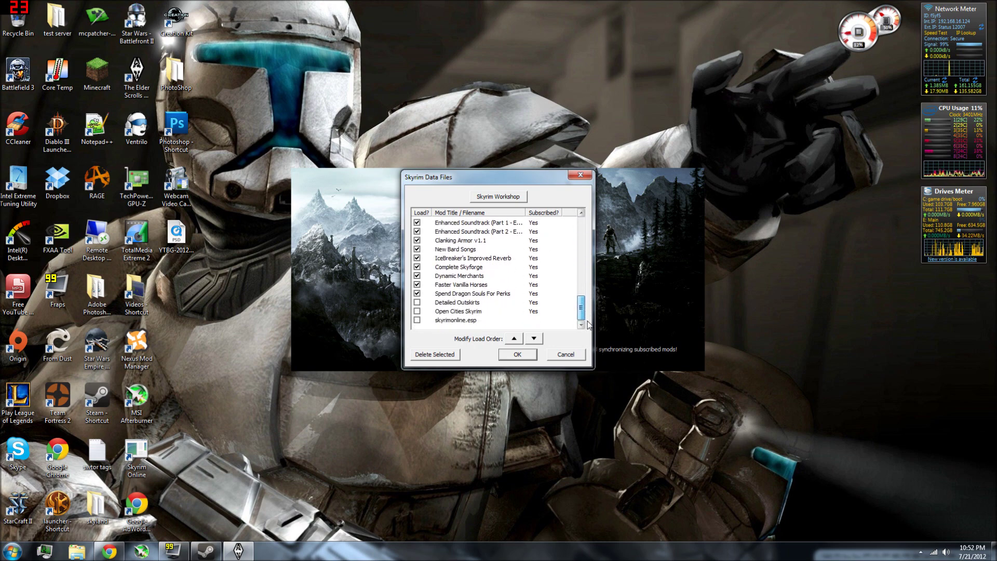
{"action": "left_click", "coordinate": [503, 307]}
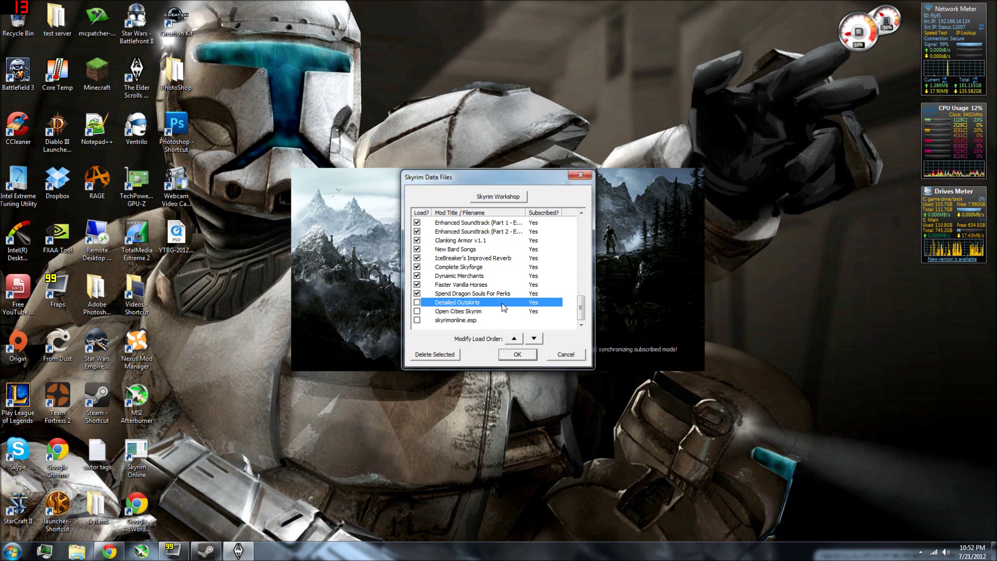
Step: View the Skyrim Workshop page from the data files list, close its tab, and exit the launcher without accepting changes
{"action": "left_click", "coordinate": [498, 196]}
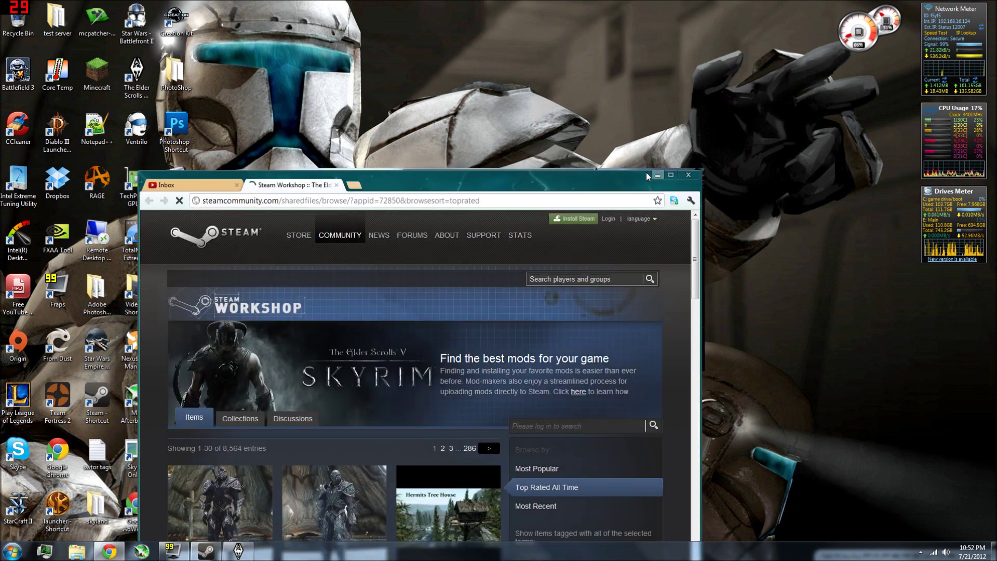
{"action": "left_click", "coordinate": [336, 185]}
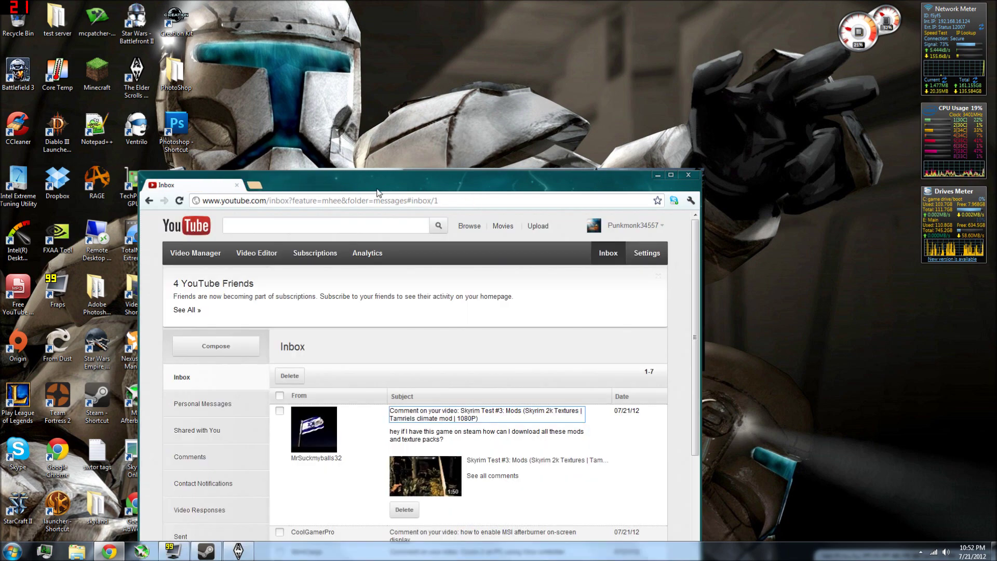
{"action": "left_click_drag", "start_coordinate": [520, 175], "coordinate": [527, 87]}
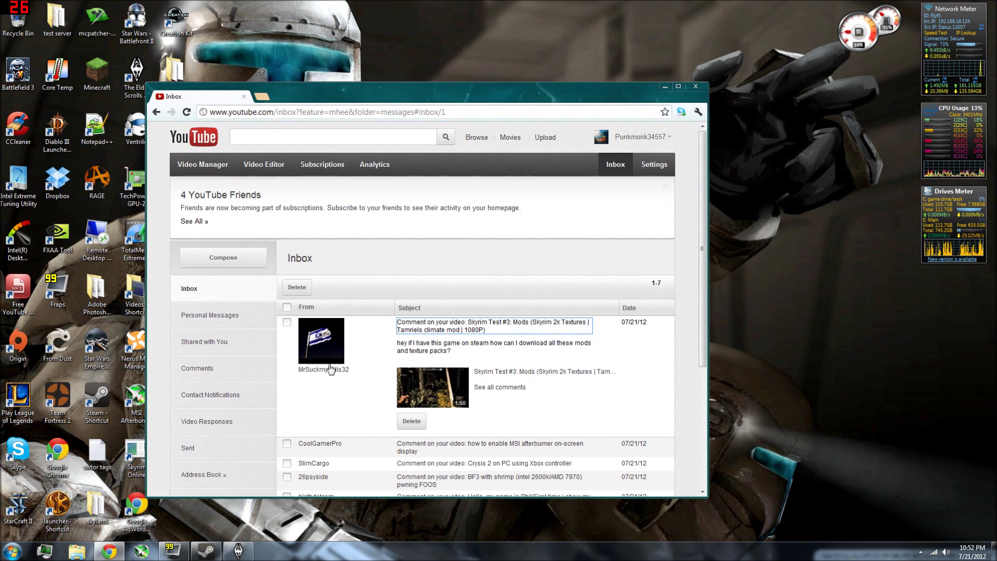
{"action": "left_click", "coordinate": [664, 87]}
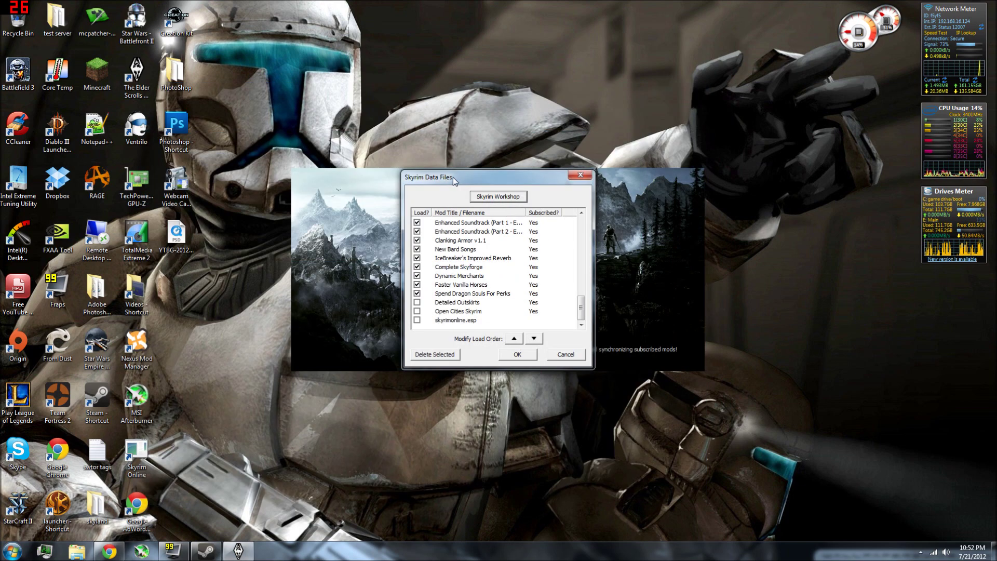
{"action": "left_click", "coordinate": [568, 356]}
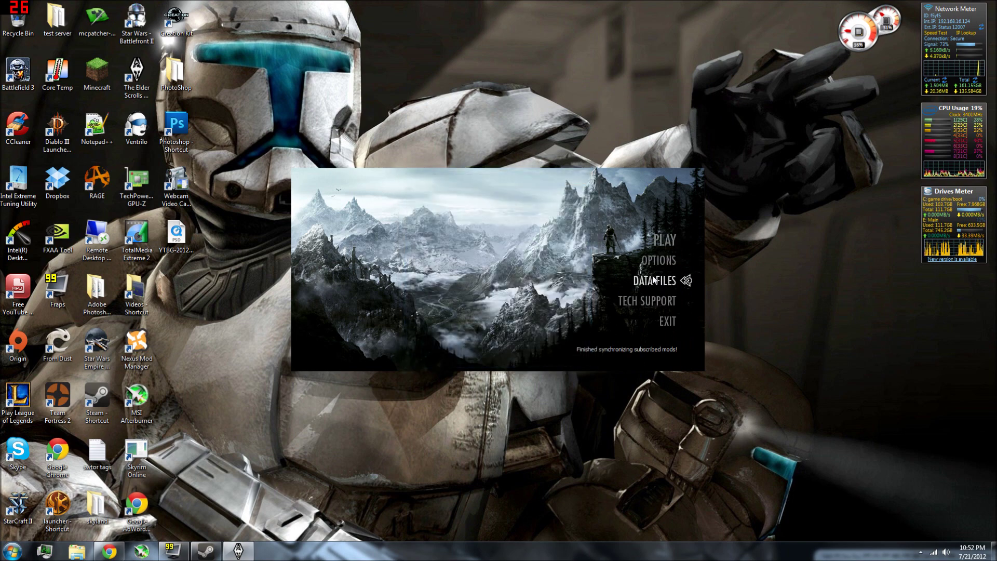
{"action": "left_click", "coordinate": [667, 322]}
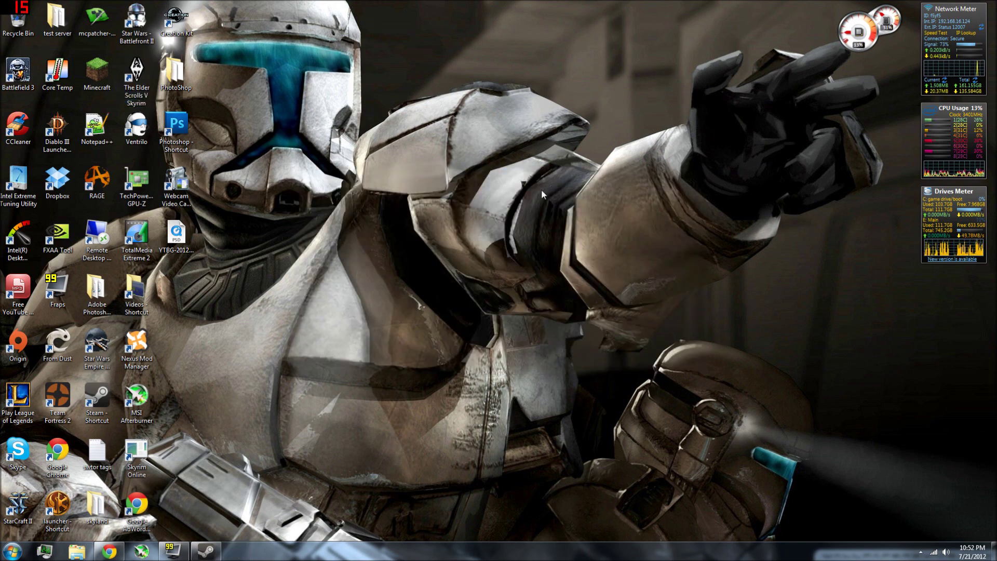
Step: Search the web for "nexus mod manager" and open the Nexus Mod Manager page on Skyrim Nexus
{"action": "left_click", "coordinate": [109, 552]}
{"action": "left_click", "coordinate": [359, 112]}
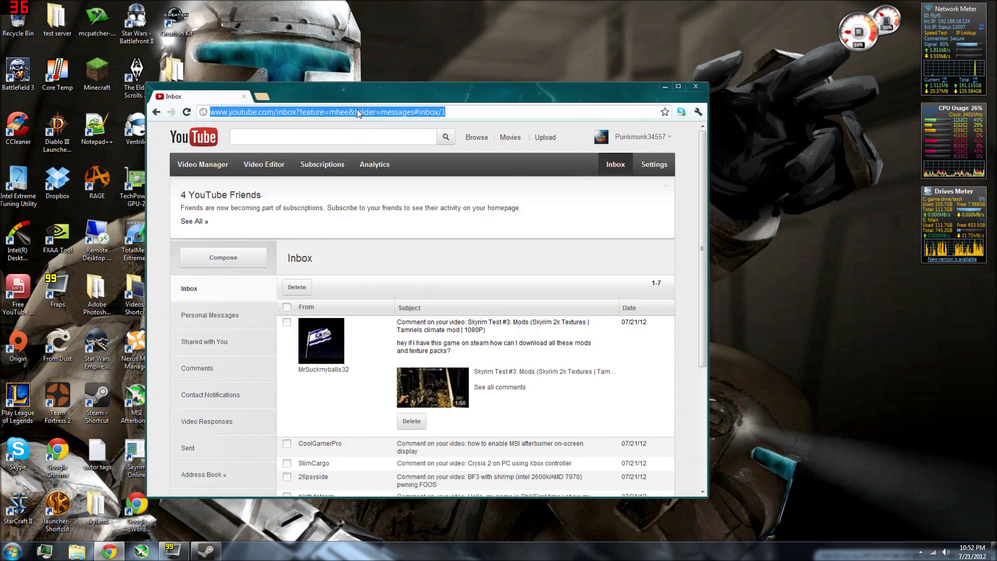
{"action": "left_click_drag", "start_coordinate": [372, 104], "coordinate": [522, 140]}
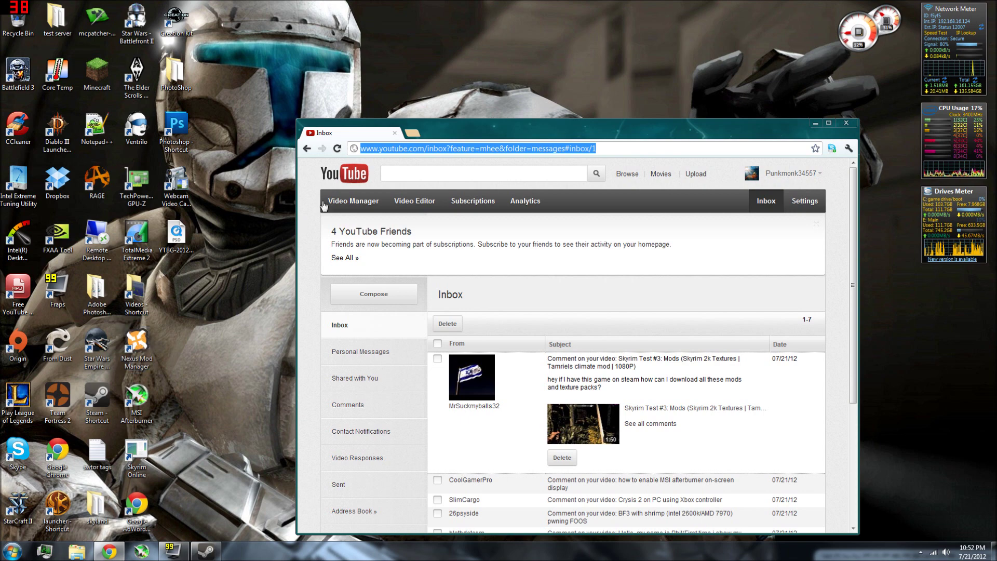
{"action": "type", "text": "nexus"}
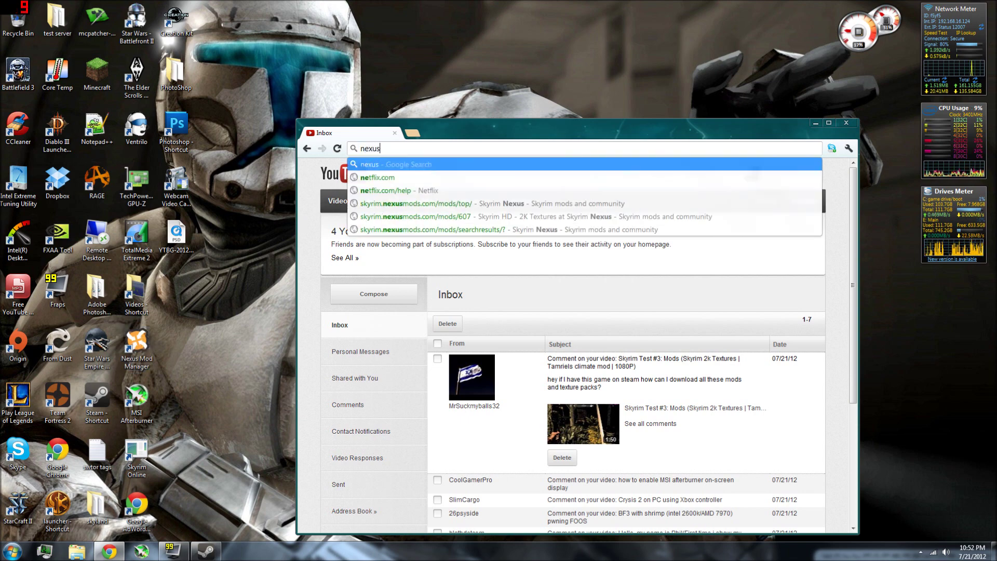
{"action": "type", "text": " mod manager"}
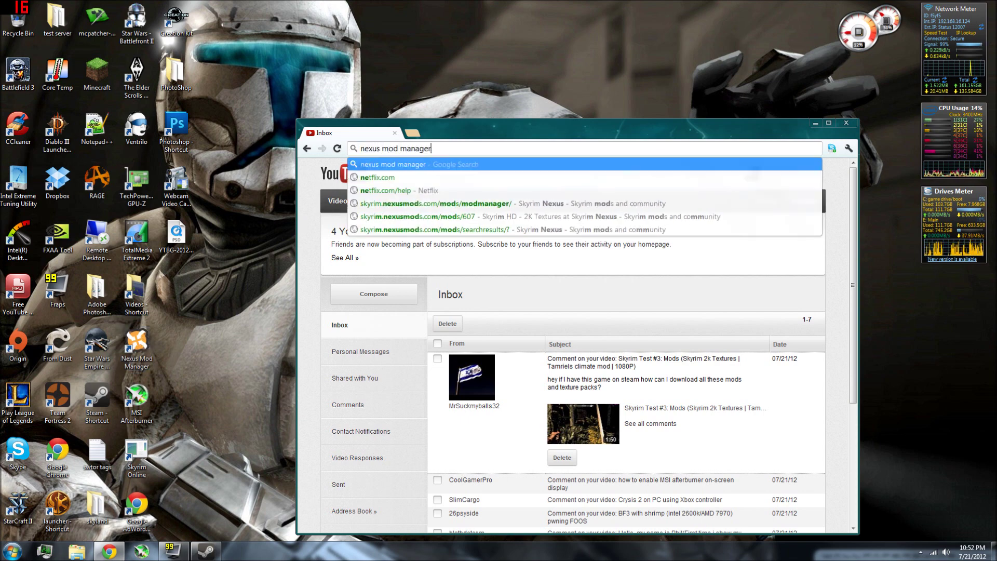
{"action": "key", "text": "Return"}
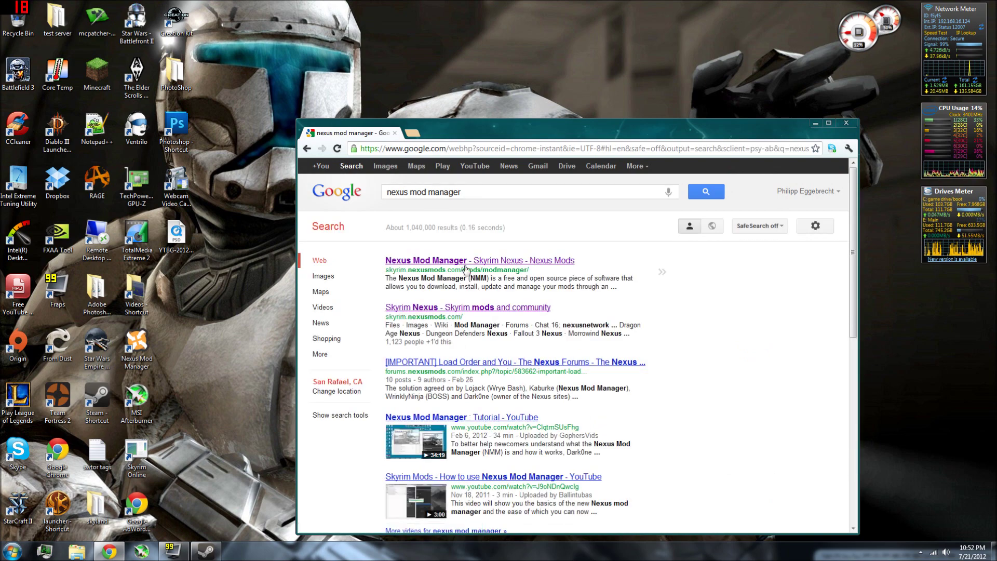
{"action": "left_click", "coordinate": [466, 267]}
{"action": "left_click_drag", "start_coordinate": [536, 135], "coordinate": [583, 67]}
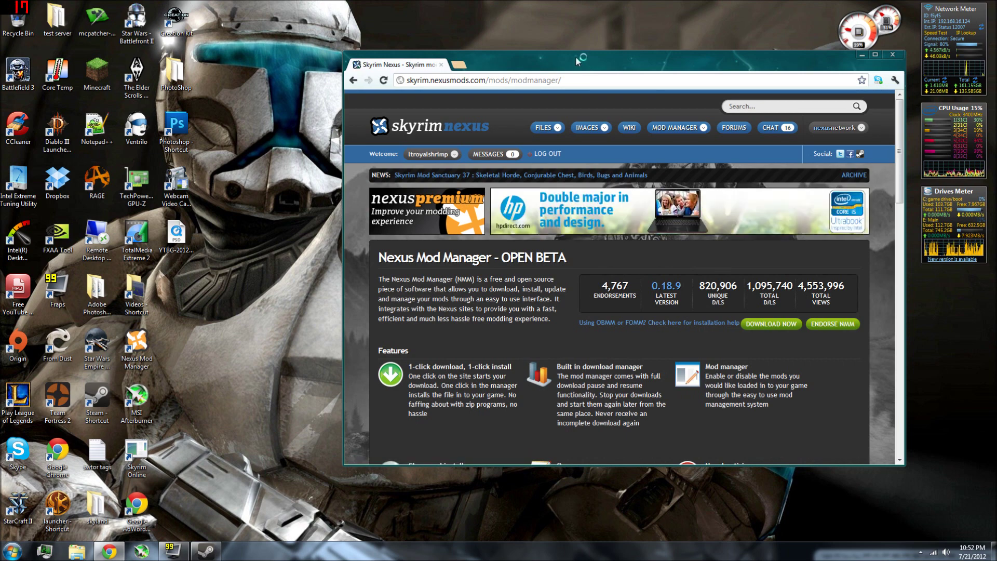
{"action": "mouse_move", "coordinate": [575, 56]}
{"action": "left_mouse_down"}
{"action": "mouse_move", "coordinate": [585, 48]}
{"action": "mouse_move", "coordinate": [579, 56]}
{"action": "mouse_move", "coordinate": [591, 65]}
{"action": "left_mouse_up"}
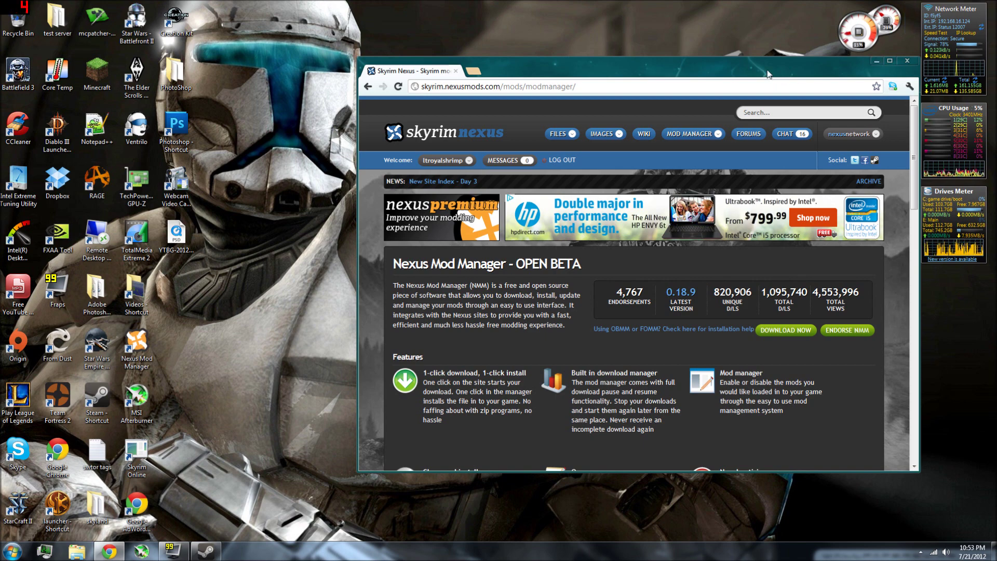
Step: Restart the Skyrim launcher from the desktop, check the disabled mods at the end of the data files list, and accept it
{"action": "left_click", "coordinate": [877, 61]}
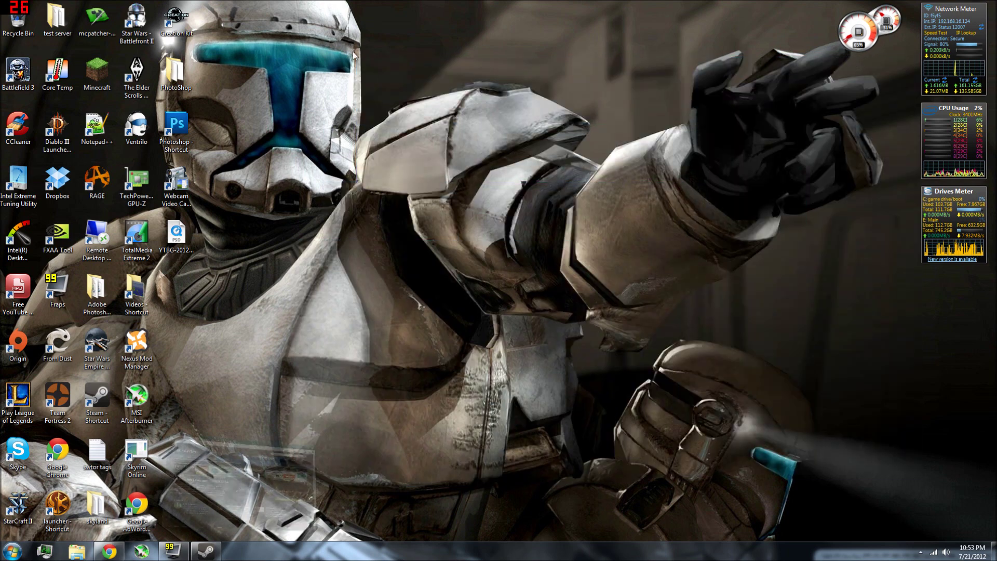
{"action": "double_click", "coordinate": [153, 89]}
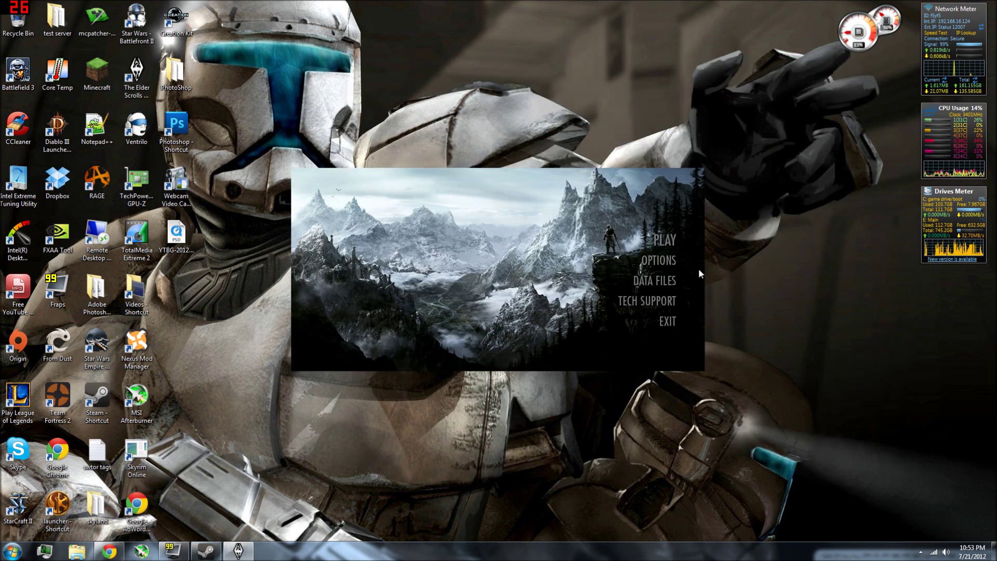
{"action": "left_click", "coordinate": [656, 282]}
{"action": "left_click_drag", "start_coordinate": [581, 228], "coordinate": [577, 318]}
{"action": "left_click", "coordinate": [467, 304]}
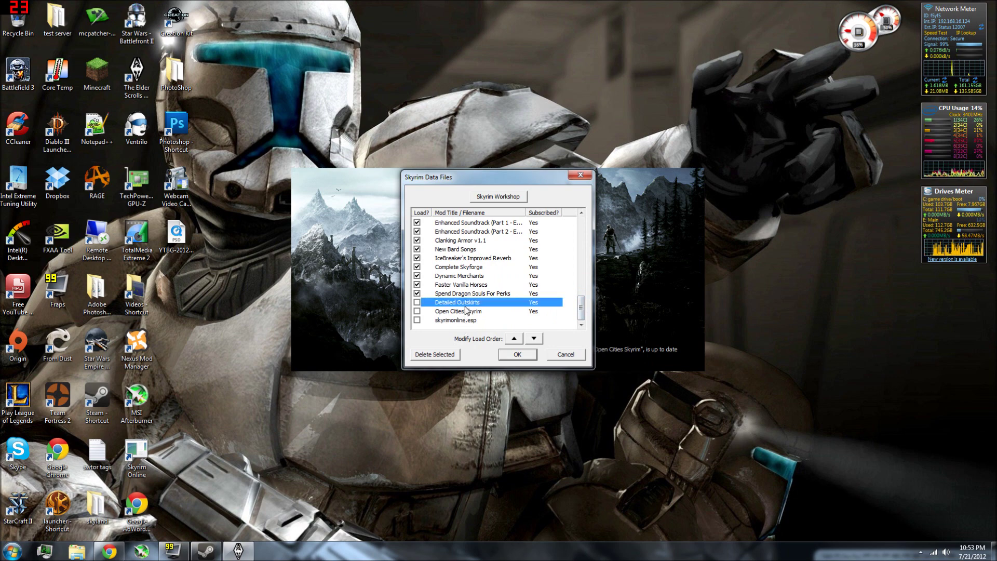
{"action": "left_click", "coordinate": [466, 321]}
{"action": "mouse_move", "coordinate": [581, 311]}
{"action": "left_mouse_down"}
{"action": "mouse_move", "coordinate": [581, 224]}
{"action": "mouse_move", "coordinate": [580, 317]}
{"action": "left_mouse_up"}
{"action": "left_click", "coordinate": [467, 249]}
{"action": "left_click", "coordinate": [451, 259]}
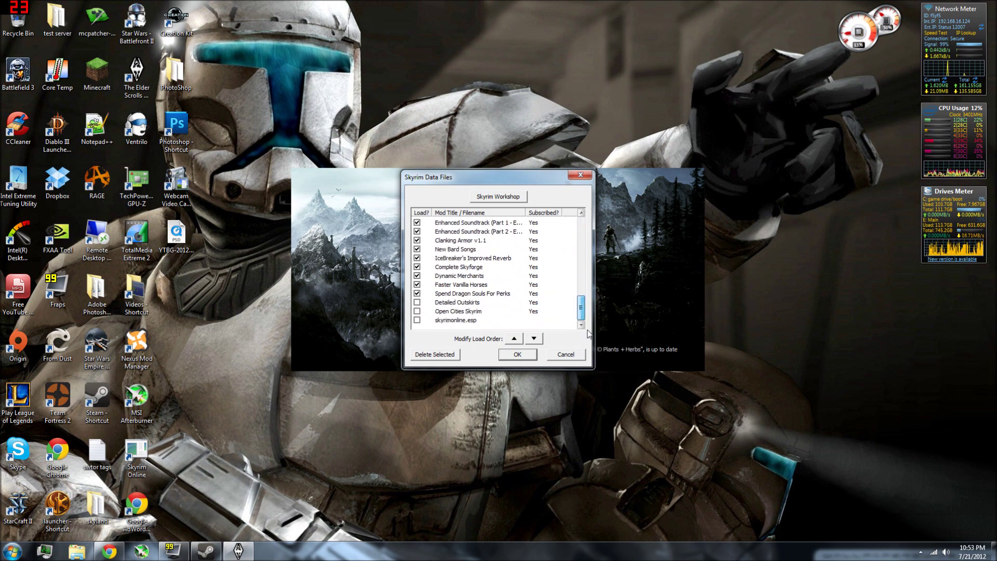
{"action": "left_click", "coordinate": [523, 355]}
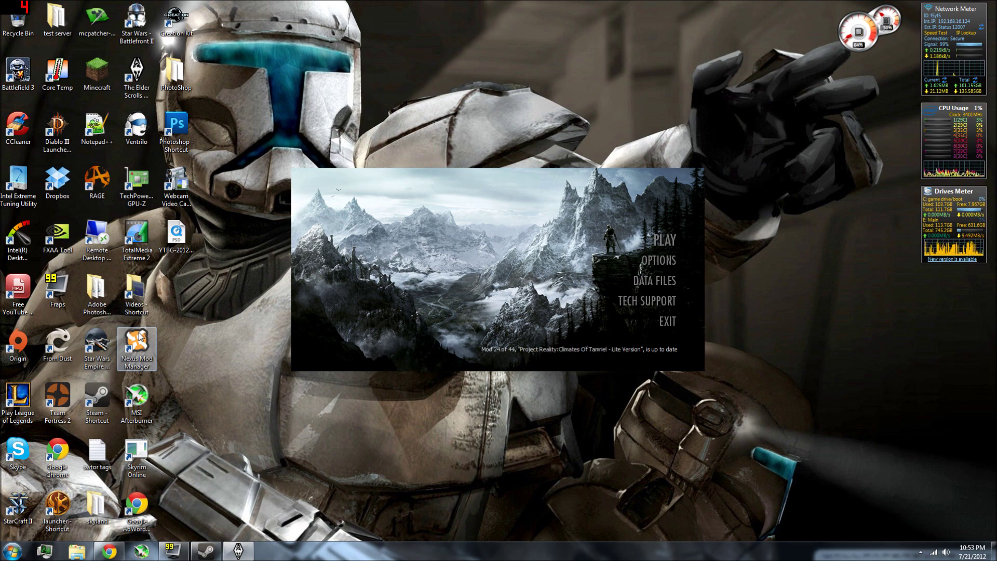
Step: Start Nexus Mod Manager and select the Skyrim HD - 2K Textures Dungeons package among its installed mods
{"action": "double_click", "coordinate": [139, 337]}
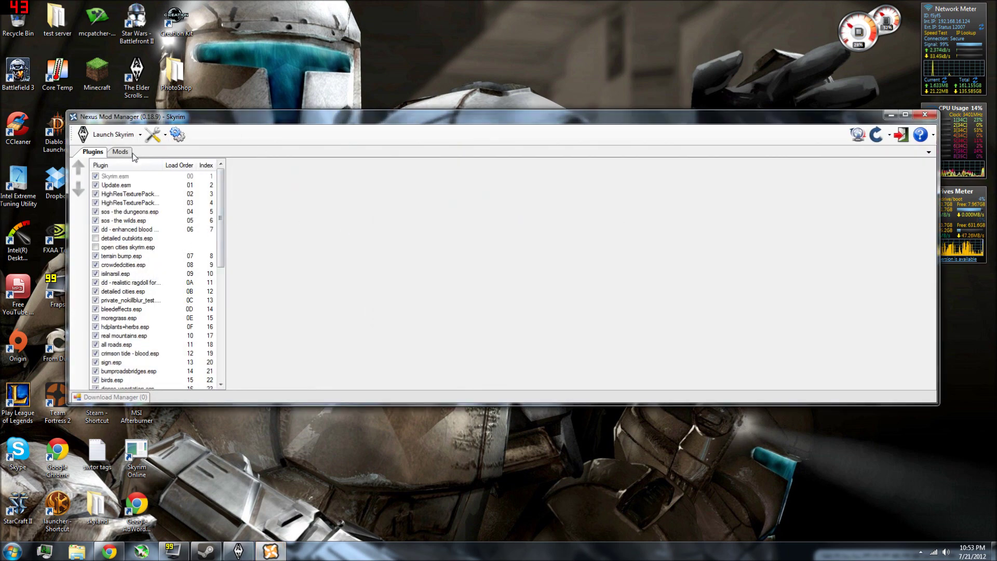
{"action": "left_click", "coordinate": [125, 152]}
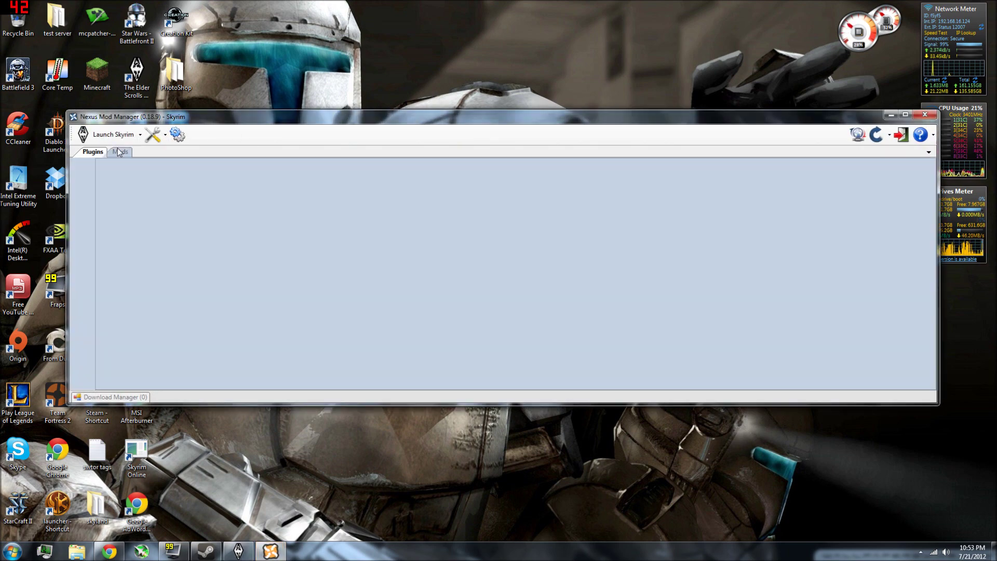
{"action": "left_click", "coordinate": [126, 176]}
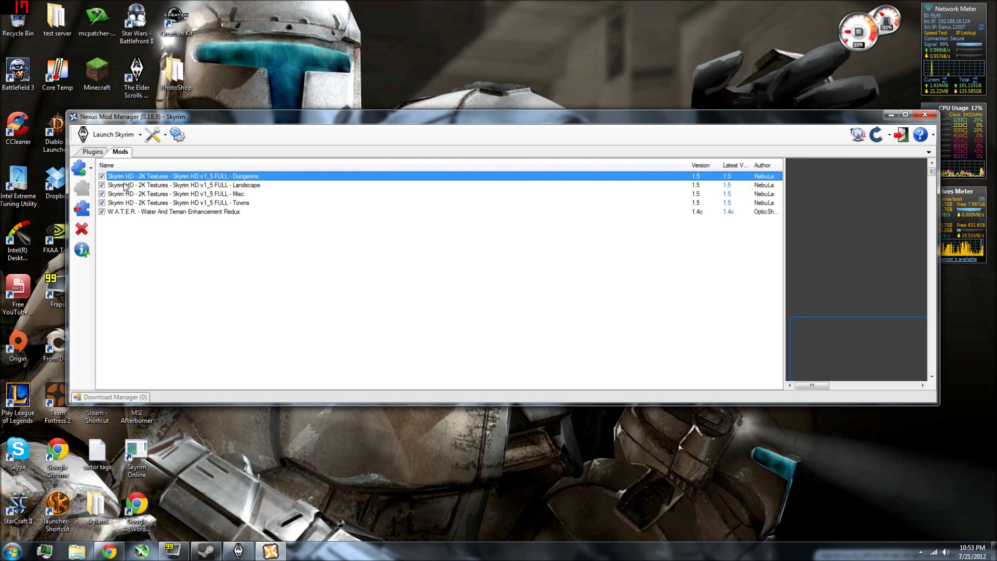
Step: Examine the Skyrim HD - 2K Textures packages for Dungeons, Landscape, Misc and Towns one by one
{"action": "left_click", "coordinate": [127, 186]}
{"action": "left_click", "coordinate": [130, 194]}
{"action": "left_click", "coordinate": [134, 203]}
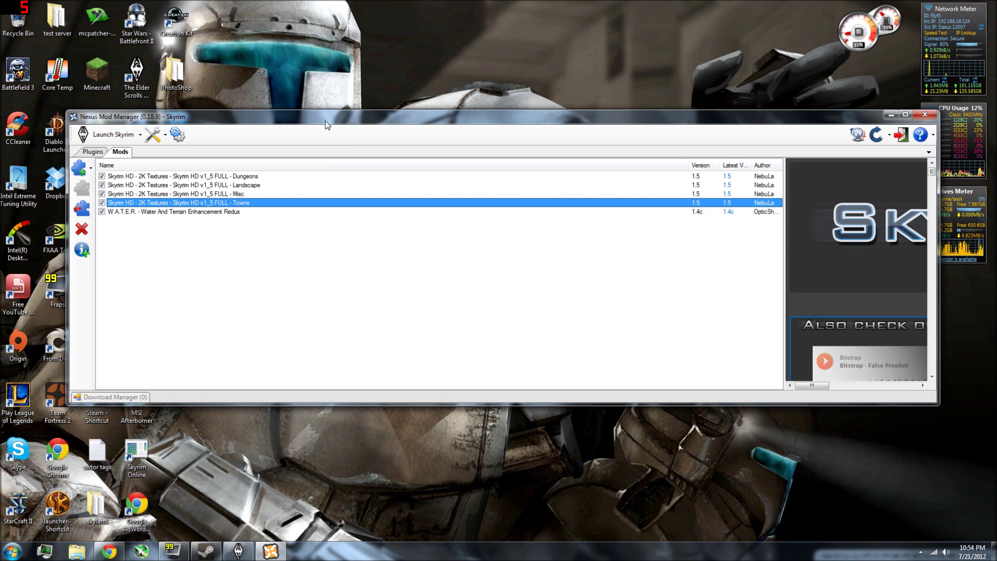
{"action": "key", "text": "Up"}
{"action": "key", "text": "Up"}
{"action": "key", "text": "Up"}
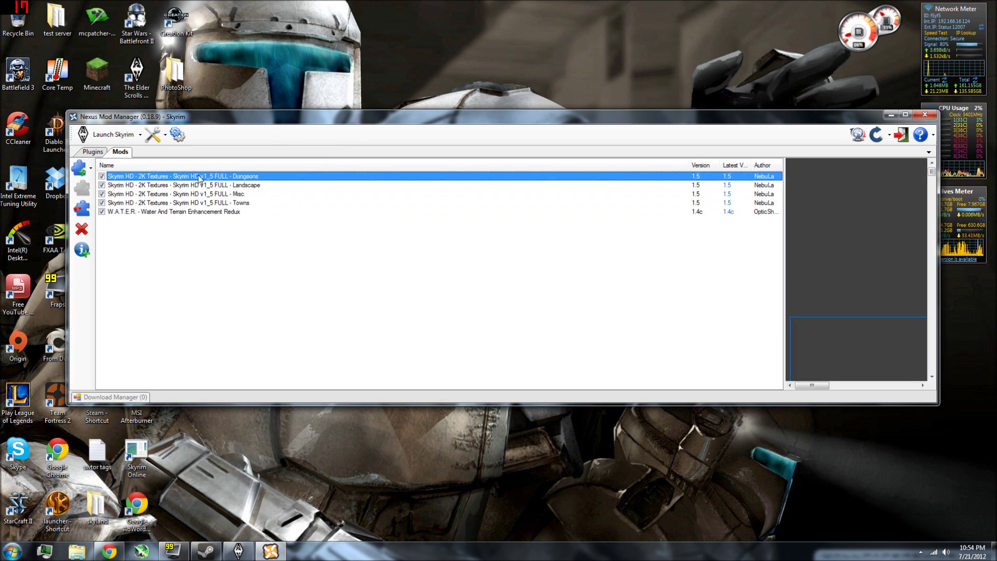
{"action": "left_click", "coordinate": [190, 185]}
{"action": "left_click", "coordinate": [186, 194]}
{"action": "left_click", "coordinate": [188, 203]}
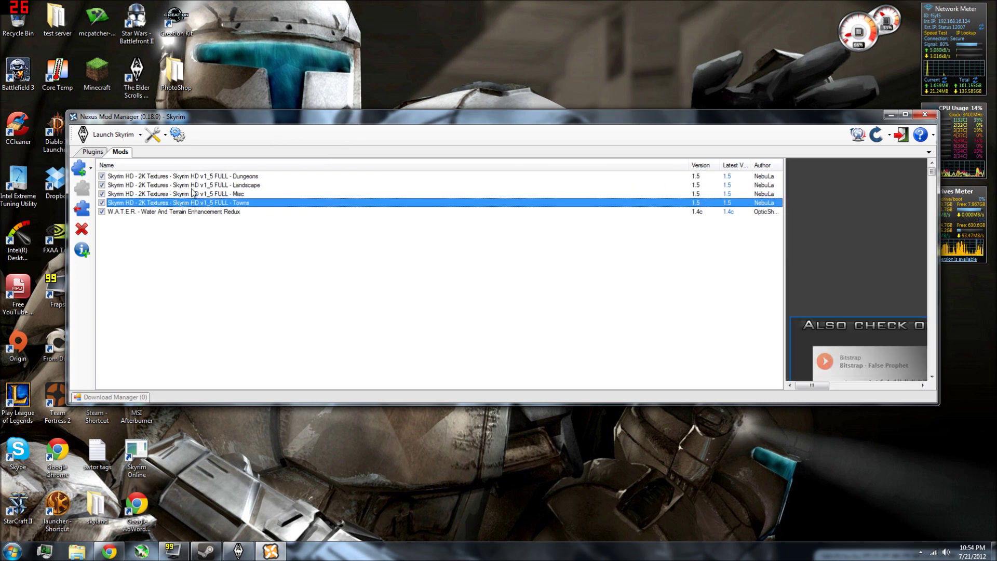
{"action": "left_click", "coordinate": [191, 186]}
{"action": "left_click", "coordinate": [190, 177]}
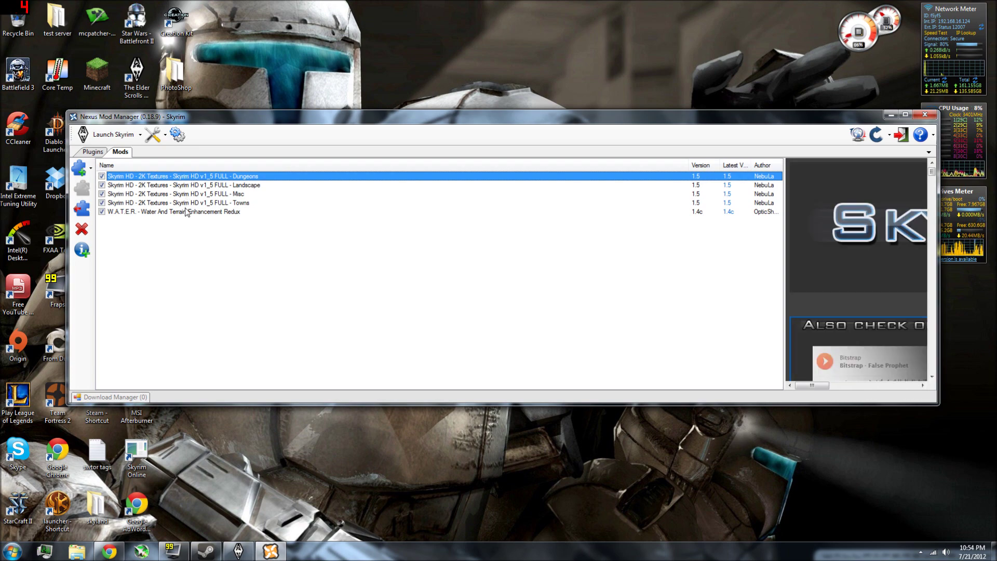
Step: Move Nexus Mod Manager aside, return to Skyrim Nexus in the browser, and look through the latest files
{"action": "left_click_drag", "start_coordinate": [254, 127], "coordinate": [304, 11]}
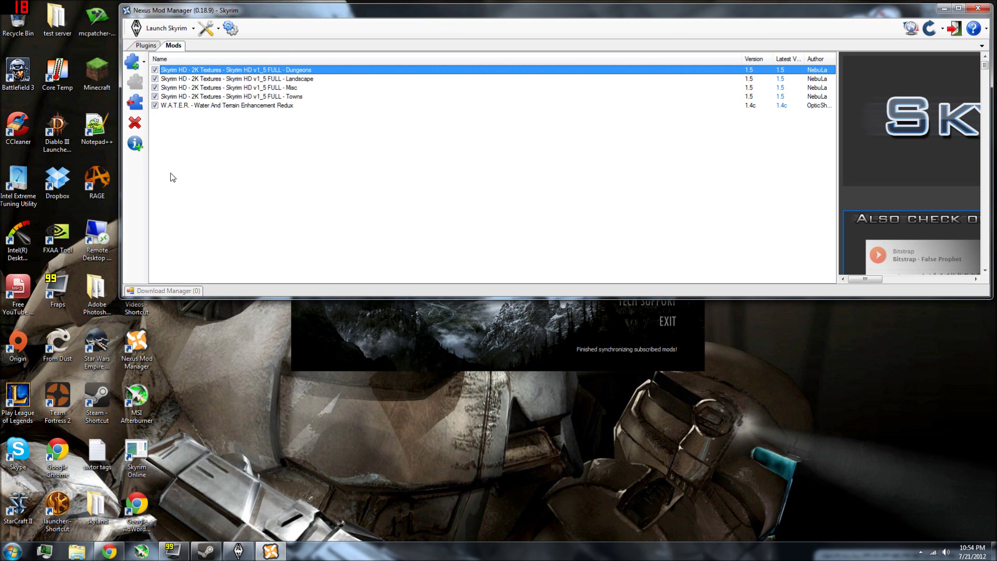
{"action": "left_click", "coordinate": [276, 553]}
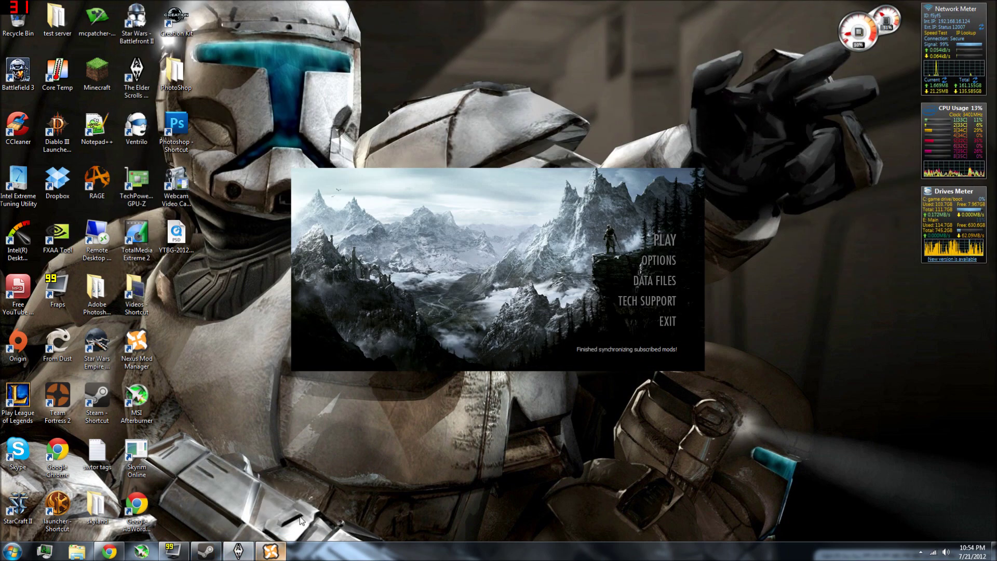
{"action": "left_click", "coordinate": [284, 553]}
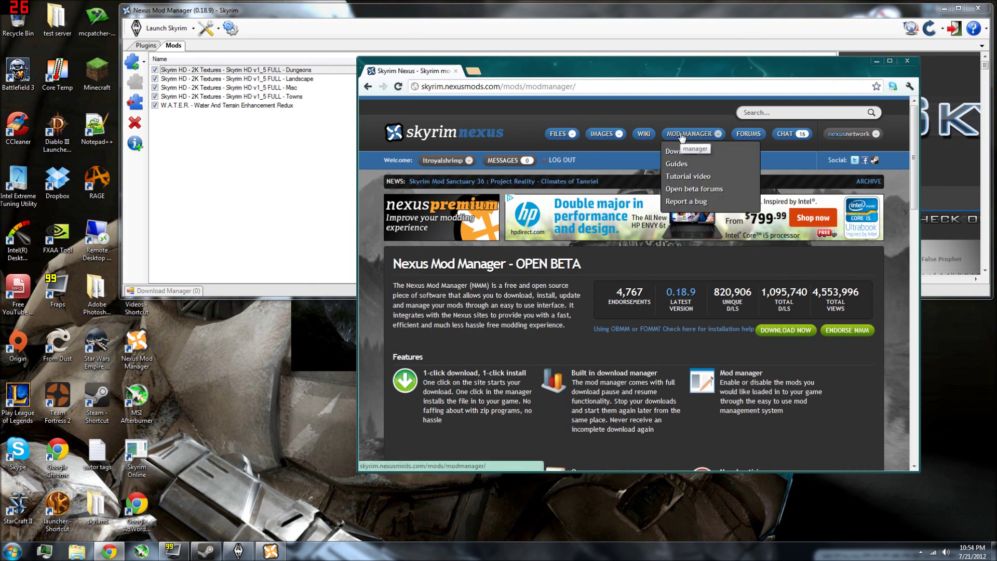
{"action": "mouse_move", "coordinate": [560, 134]}
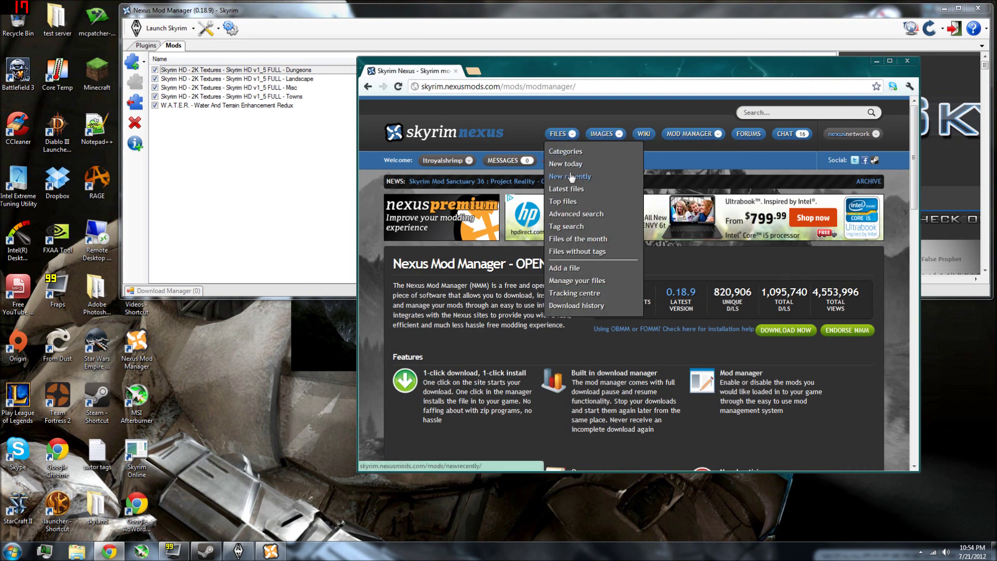
{"action": "left_click", "coordinate": [564, 191]}
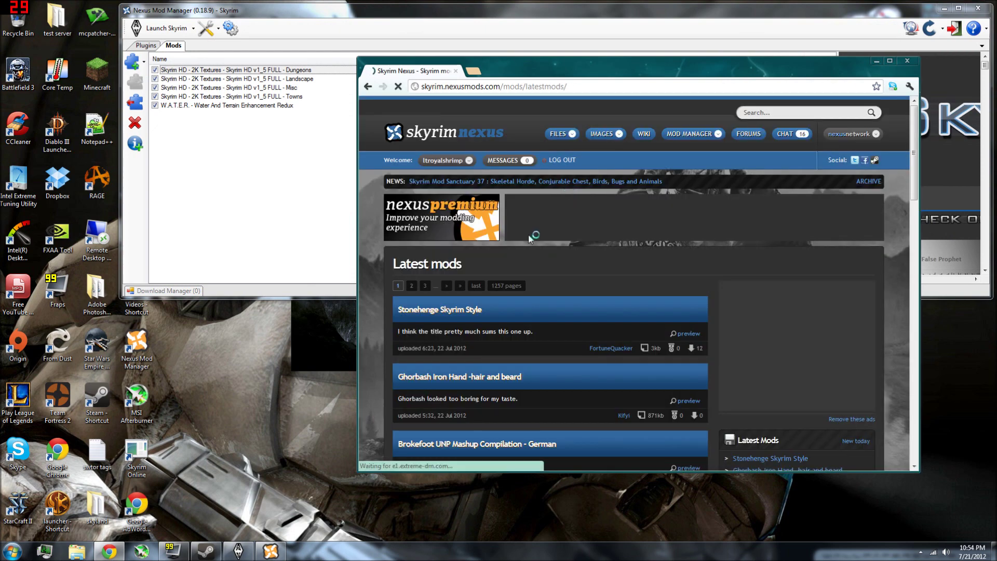
{"action": "scroll", "coordinate": [528, 234], "scroll_direction": "down", "scroll_amount": 2}
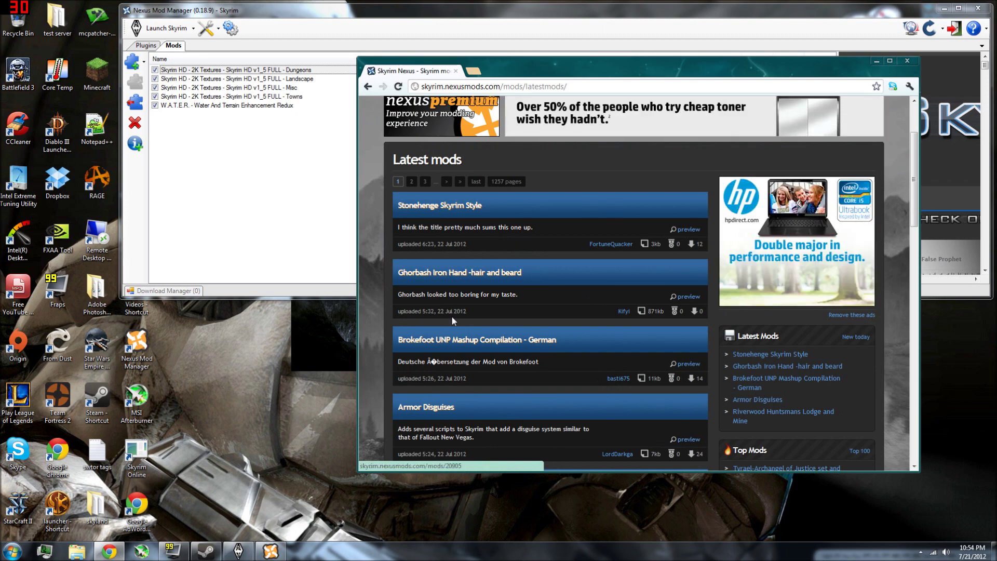
{"action": "scroll", "coordinate": [452, 317], "scroll_direction": "up", "scroll_amount": 2}
Step: Open the top files list on Skyrim Nexus and look through the top 25 mods of the past 2 weeks
{"action": "mouse_move", "coordinate": [568, 141]}
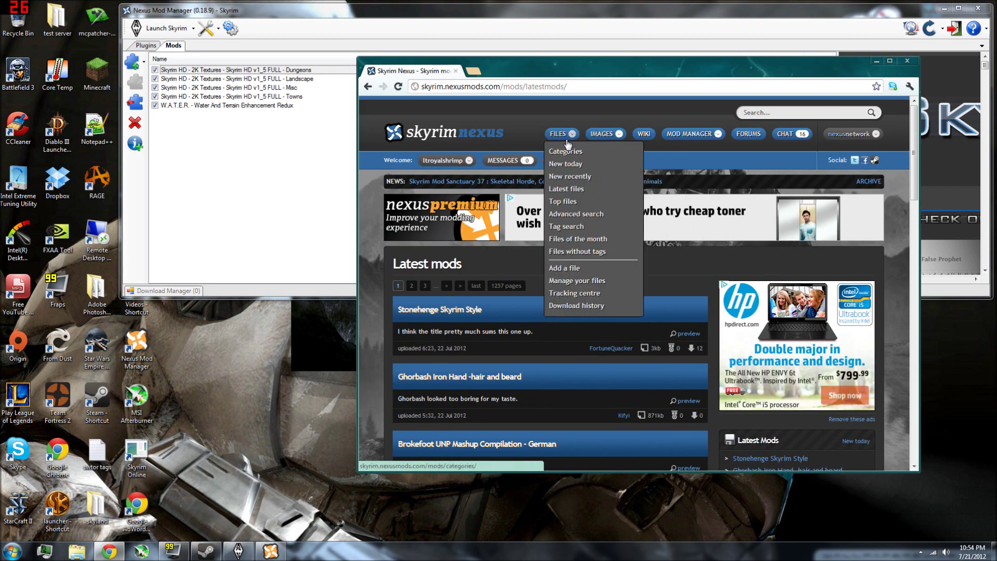
{"action": "left_click", "coordinate": [564, 202]}
{"action": "scroll", "coordinate": [564, 202], "scroll_direction": "down", "scroll_amount": 2}
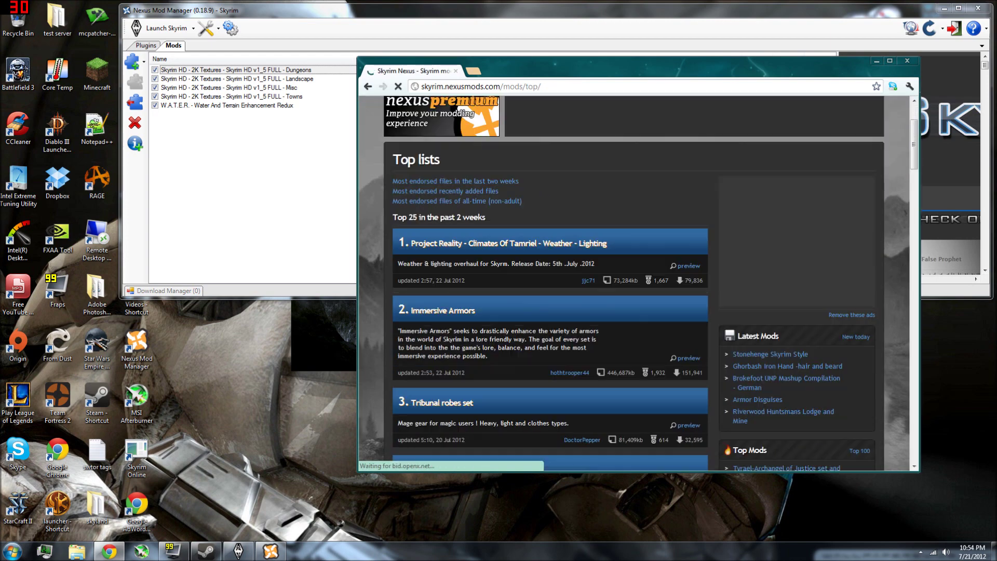
{"action": "scroll", "coordinate": [485, 242], "scroll_direction": "down", "scroll_amount": 1}
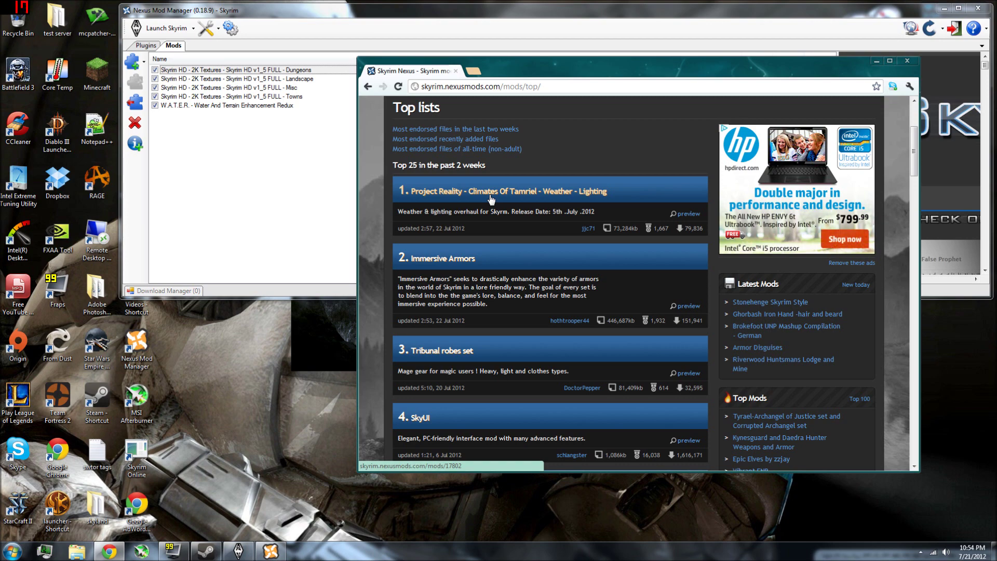
{"action": "scroll", "coordinate": [491, 200], "scroll_direction": "down", "scroll_amount": 1}
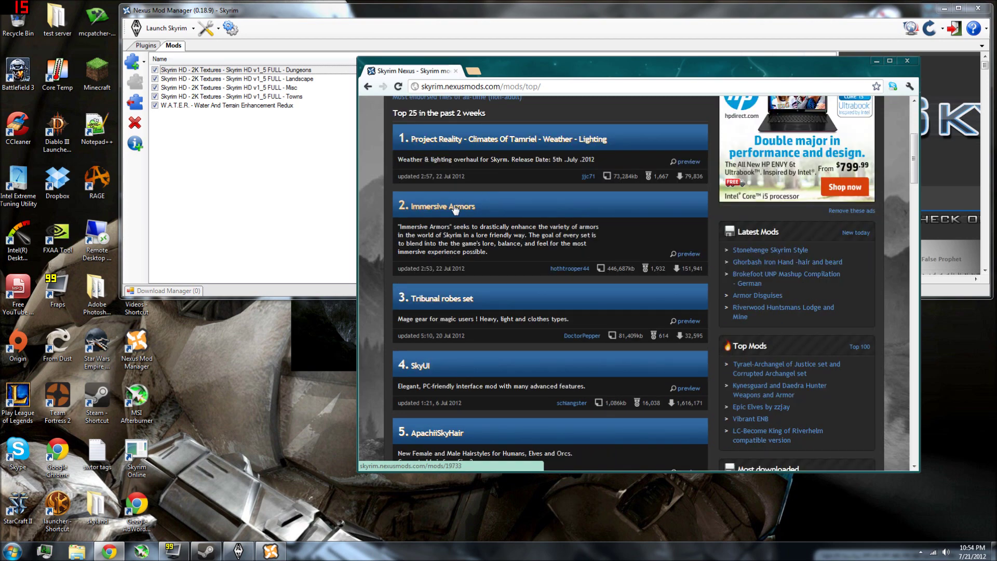
Step: Look further down the top 25 mods and open the Elaborate Textiles - NPC Clothing Retexture page
{"action": "scroll", "coordinate": [455, 209], "scroll_direction": "down", "scroll_amount": 4}
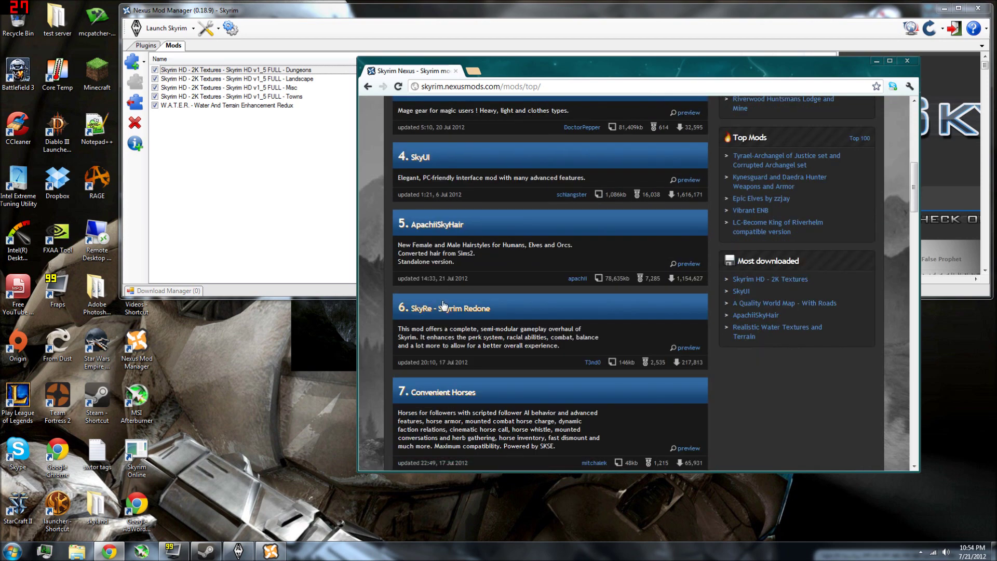
{"action": "scroll", "coordinate": [444, 311], "scroll_direction": "down", "scroll_amount": 6}
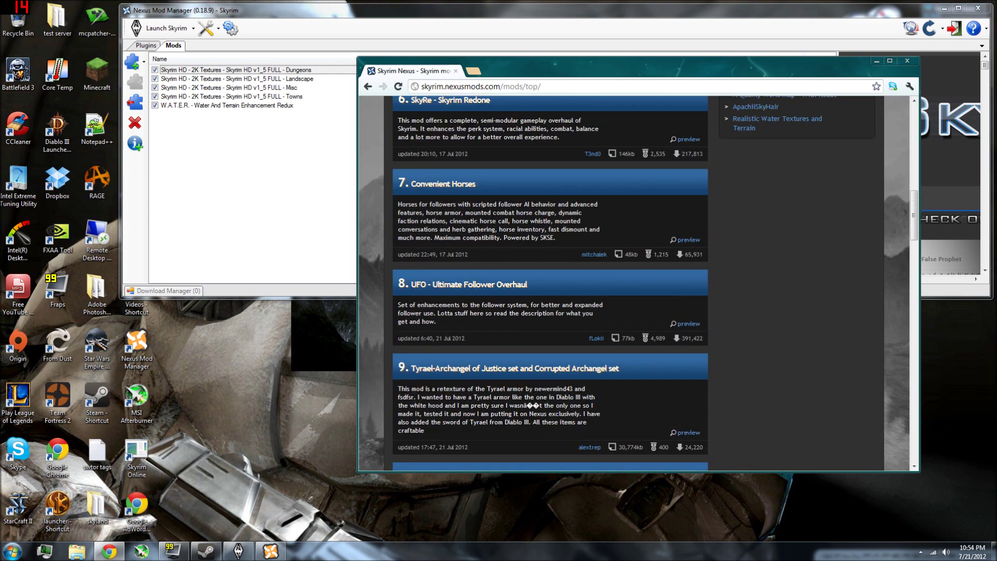
{"action": "scroll", "coordinate": [448, 330], "scroll_direction": "down", "scroll_amount": 2}
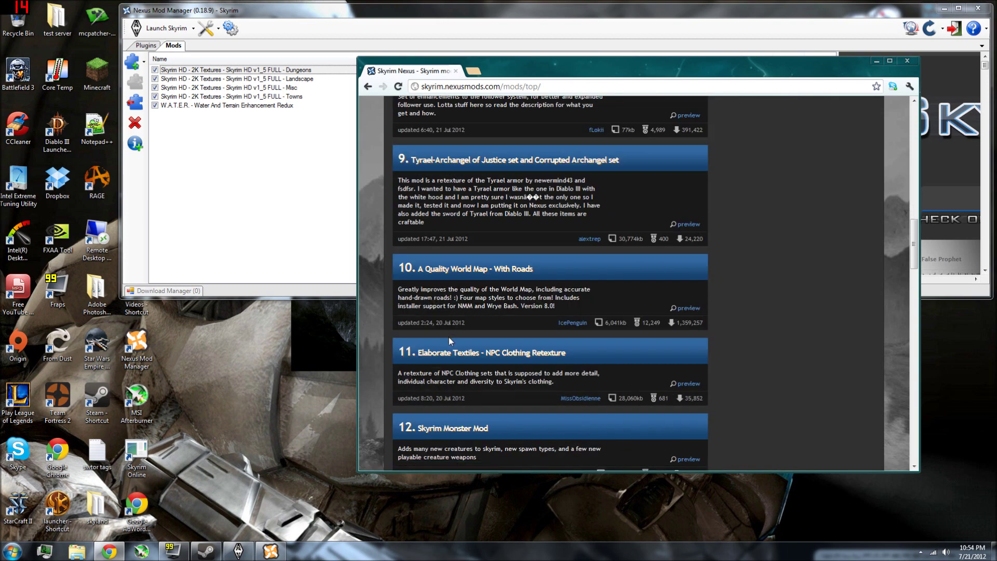
{"action": "left_click", "coordinate": [447, 355]}
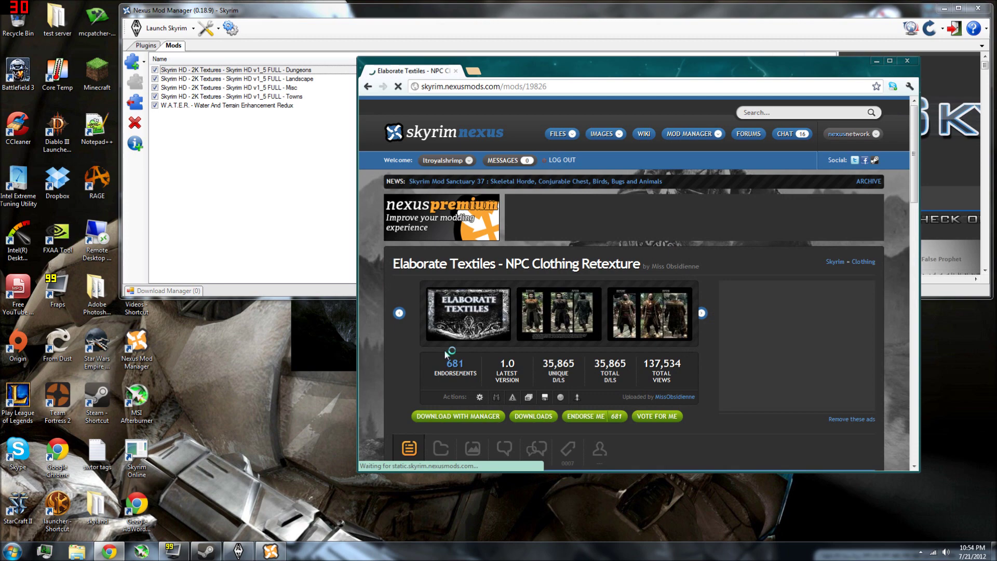
{"action": "scroll", "coordinate": [405, 330], "scroll_direction": "down", "scroll_amount": 2}
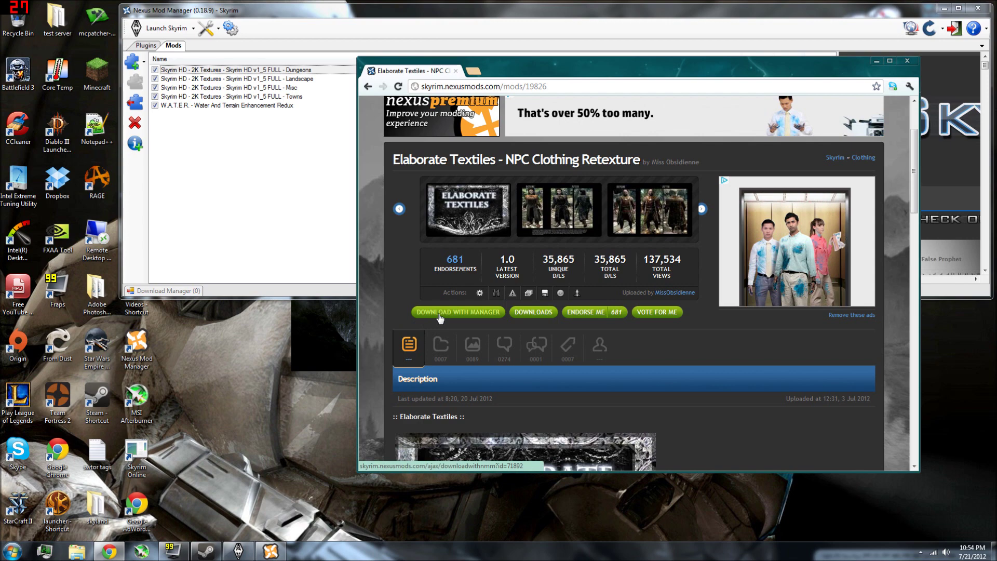
Step: Rearrange the browser and Nexus Mod Manager windows so the mod page's download options and the manager's mod list are both visible
{"action": "left_click_drag", "start_coordinate": [440, 319], "coordinate": [486, 307]}
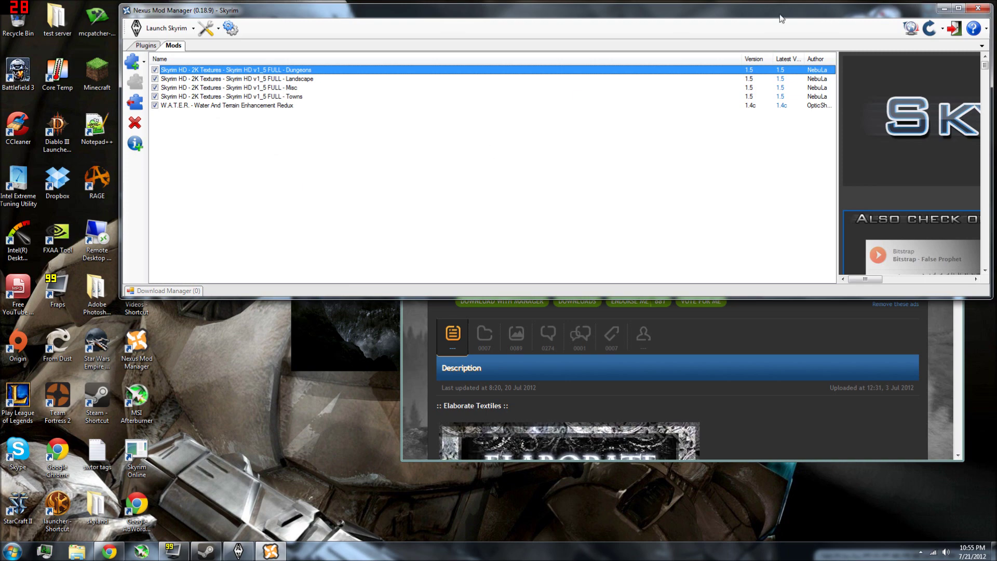
{"action": "left_click", "coordinate": [944, 8]}
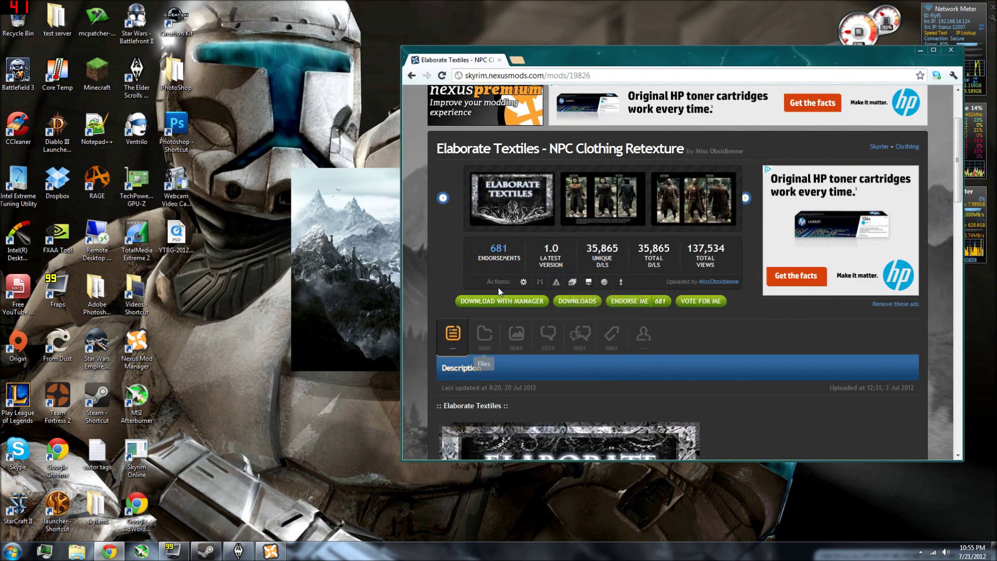
{"action": "left_click", "coordinate": [271, 551]}
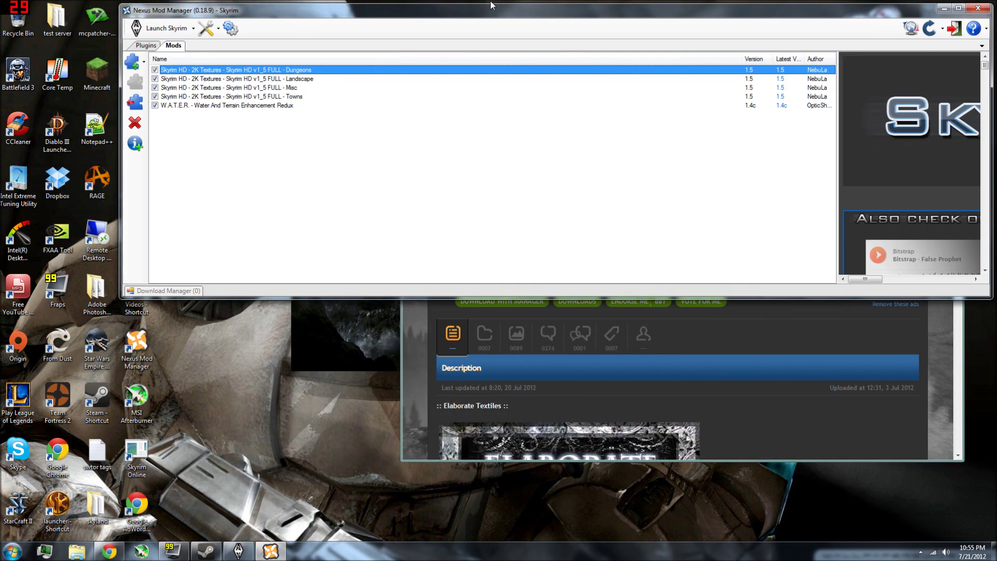
{"action": "left_click_drag", "start_coordinate": [430, 14], "coordinate": [341, 8]}
{"action": "left_click", "coordinate": [815, 105]}
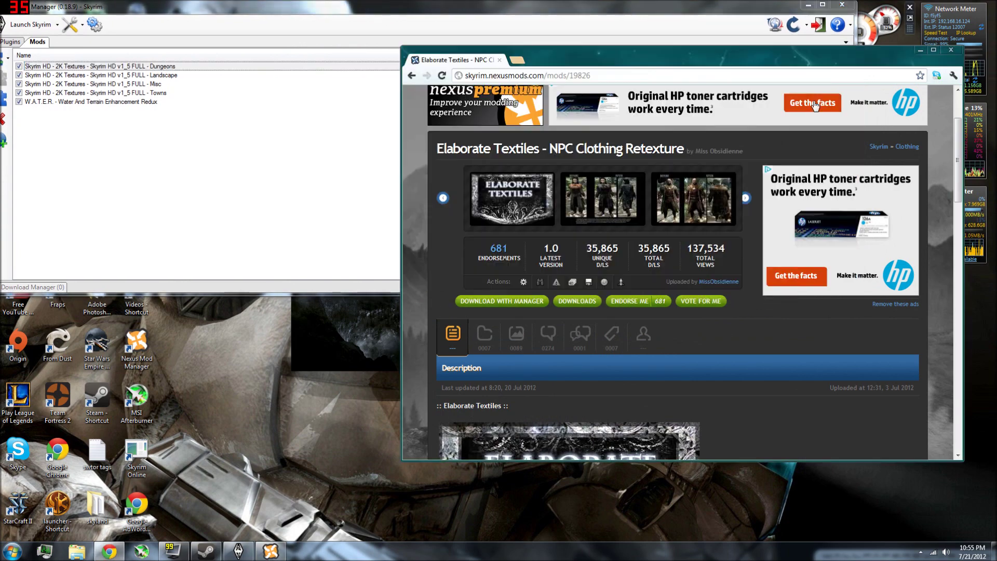
Step: Download Elaborate Textiles - NPC Clothing Retexture through Nexus Mod Manager and check the download's progress there
{"action": "left_click", "coordinate": [492, 307]}
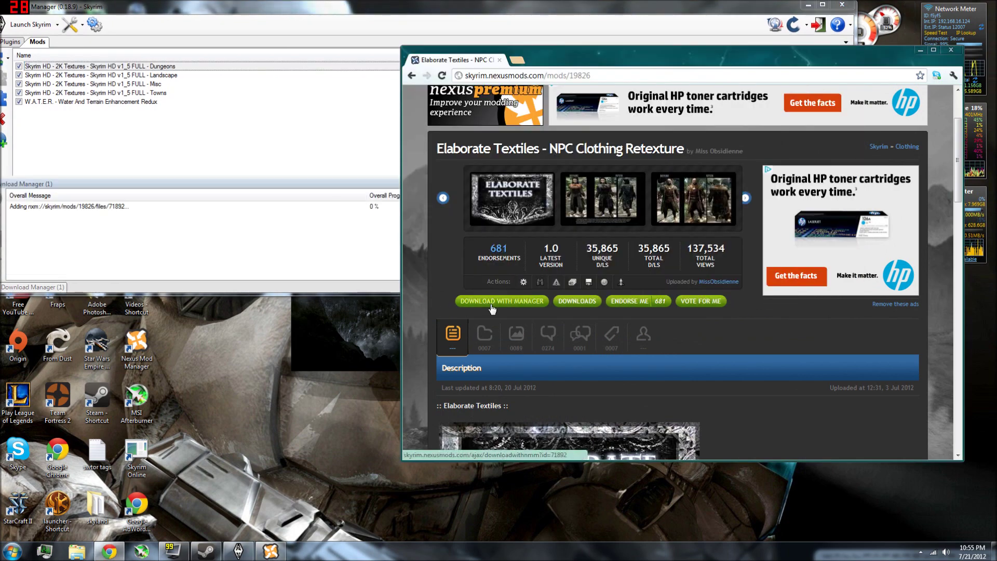
{"action": "left_click", "coordinate": [212, 149]}
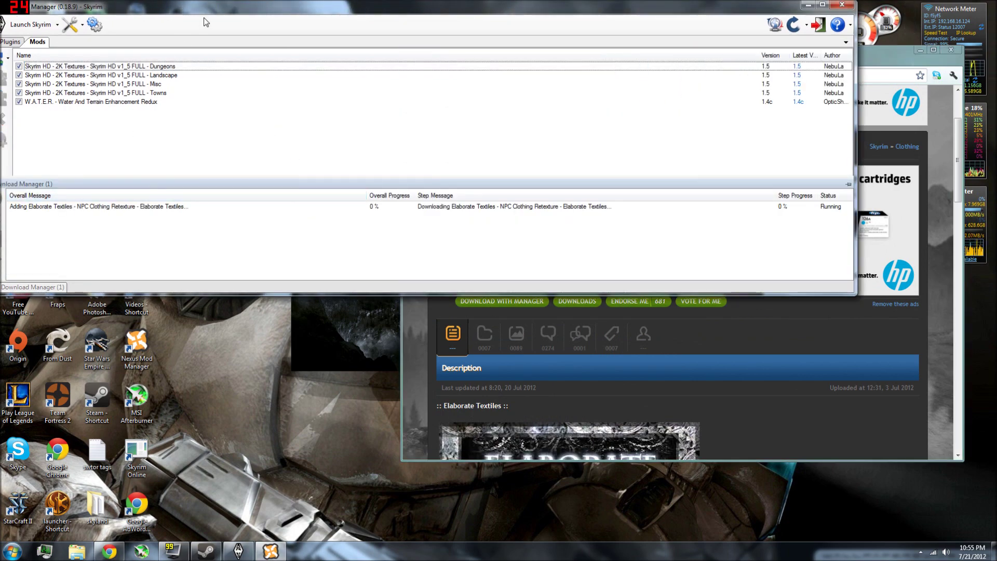
{"action": "left_click_drag", "start_coordinate": [204, 14], "coordinate": [219, 14]}
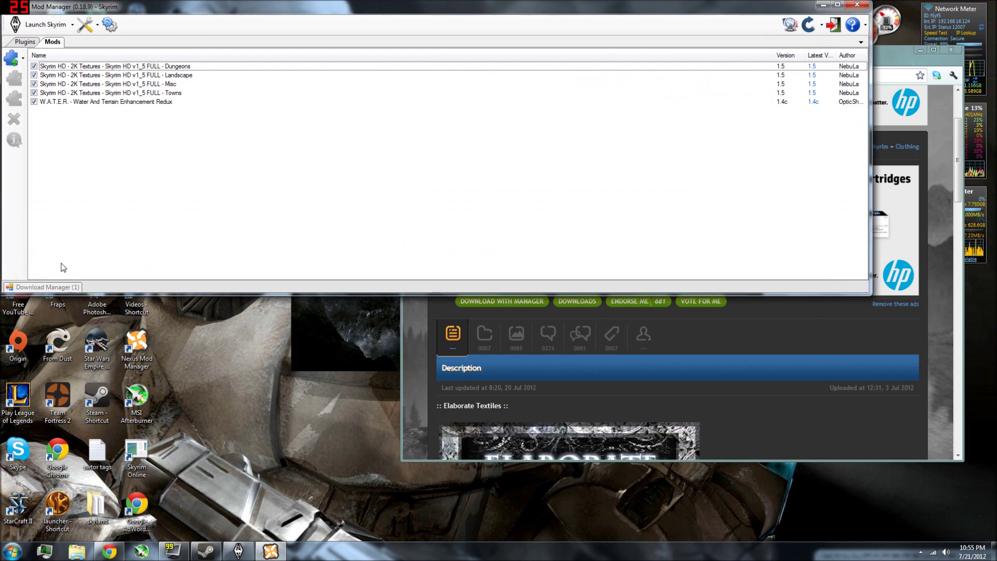
{"action": "mouse_move", "coordinate": [35, 289]}
{"action": "left_click", "coordinate": [115, 206]}
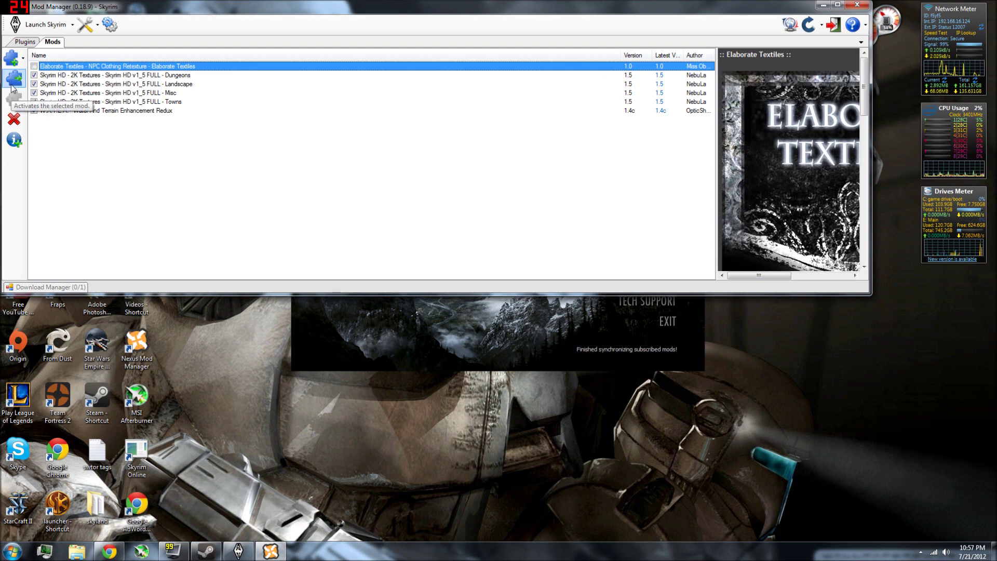
Step: Compare the newly downloaded Elaborate Textiles entry with the Skyrim HD and W.A.T.E.R. mods in the list
{"action": "left_click", "coordinate": [34, 67]}
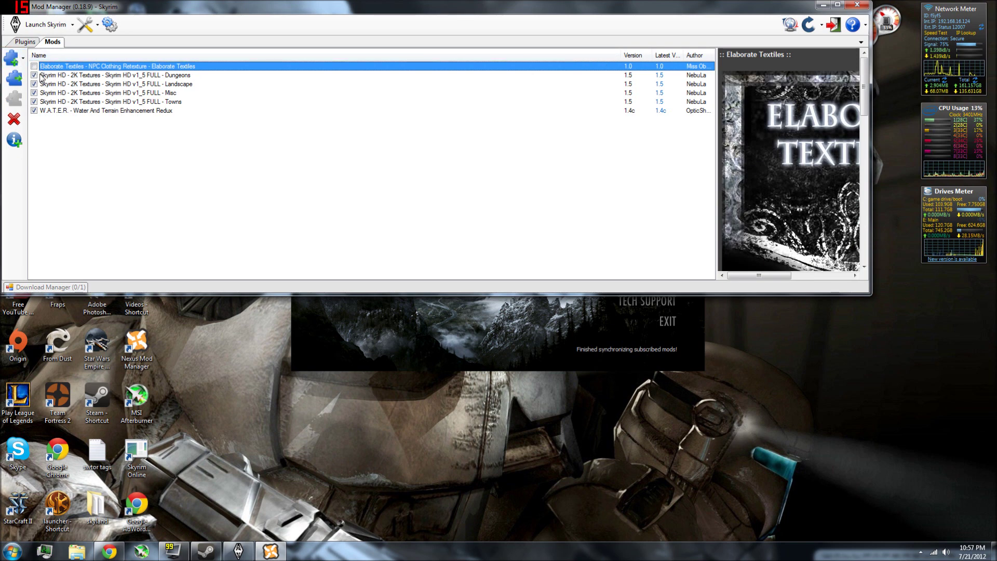
{"action": "left_click", "coordinate": [54, 78]}
{"action": "left_click", "coordinate": [60, 94]}
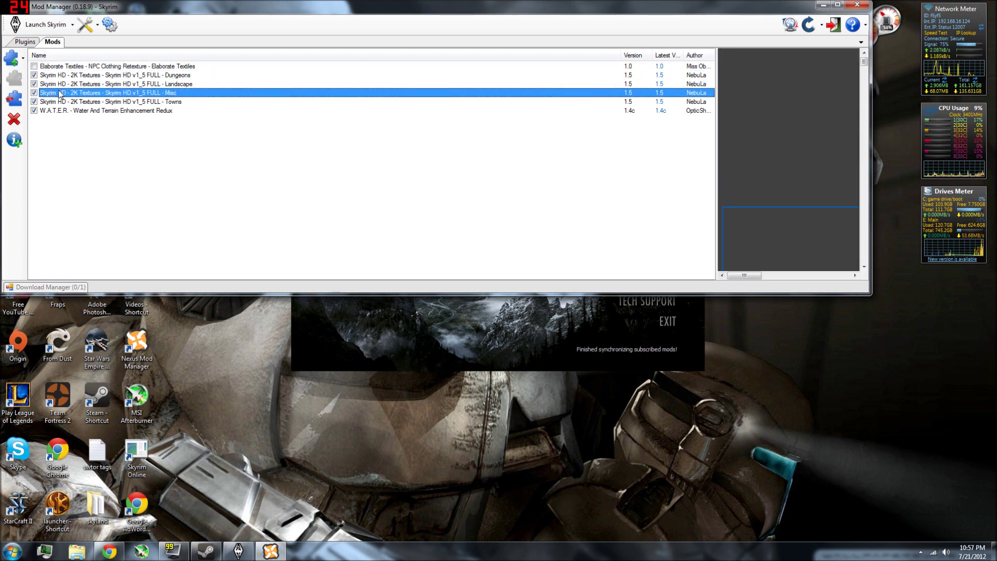
{"action": "left_click", "coordinate": [59, 111]}
Step: Activate Elaborate Textiles - NPC Clothing Retexture, overwriting all conflicting files from other installed mods
{"action": "left_click", "coordinate": [67, 67]}
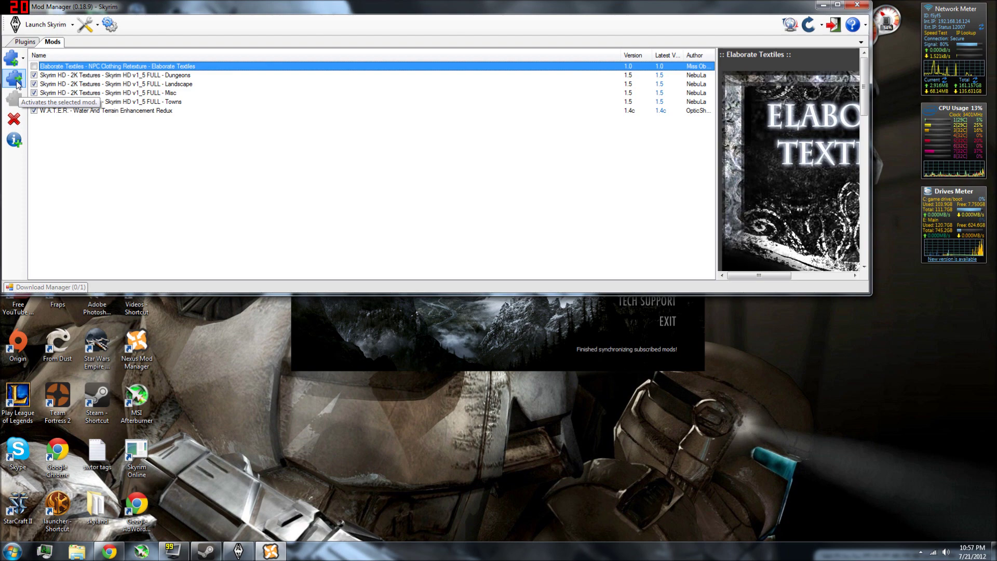
{"action": "left_click_drag", "start_coordinate": [156, 6], "coordinate": [201, 102]}
{"action": "left_click", "coordinate": [65, 177]}
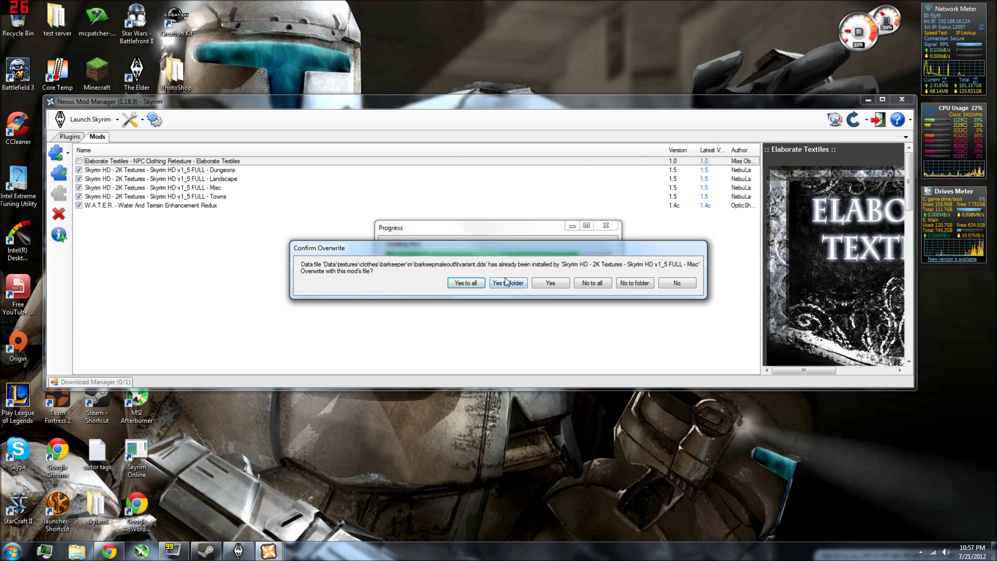
{"action": "left_click", "coordinate": [460, 285]}
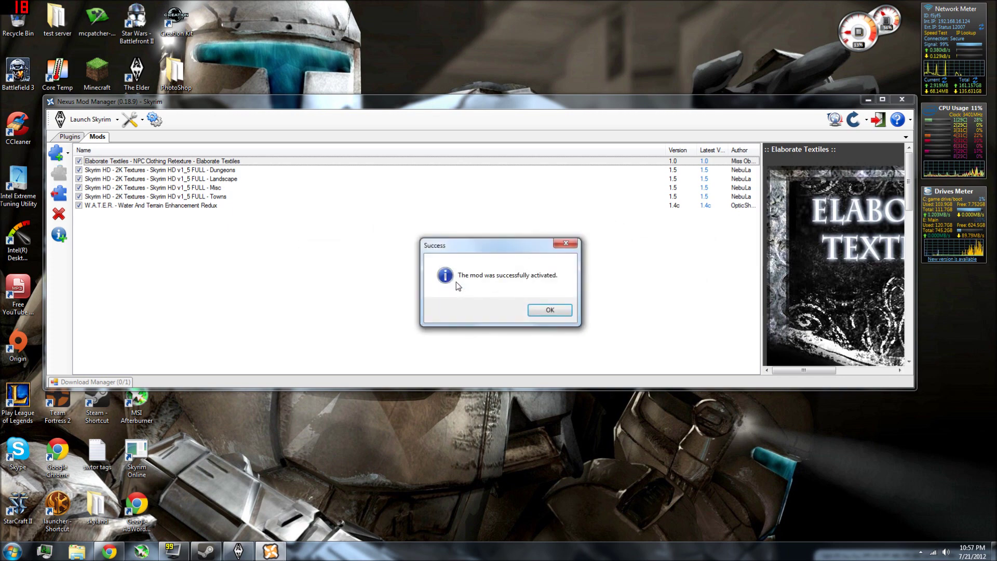
{"action": "left_click", "coordinate": [547, 311]}
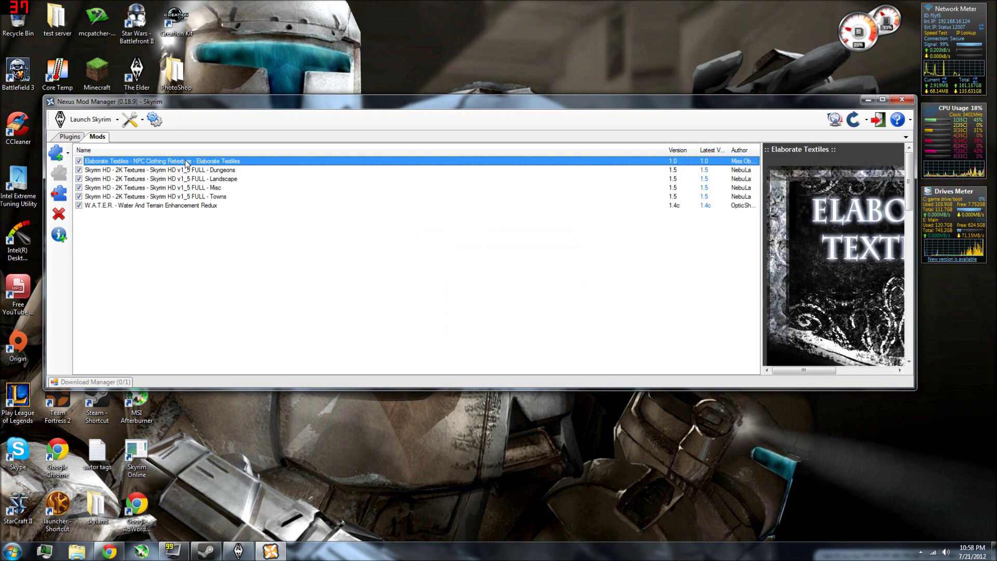
Step: Examine the Skyrim HD - 2K Textures packages and W.A.T.E.R. one by one, and minimize Nexus Mod Manager
{"action": "left_click", "coordinate": [142, 173]}
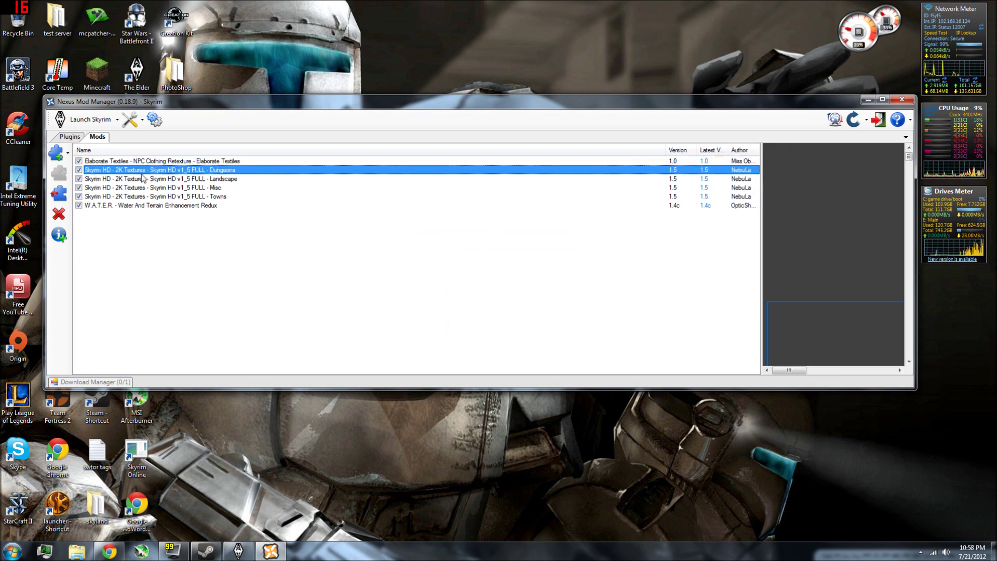
{"action": "left_click", "coordinate": [140, 179]}
{"action": "left_click", "coordinate": [138, 188]}
{"action": "left_click", "coordinate": [140, 196]}
{"action": "left_click", "coordinate": [143, 206]}
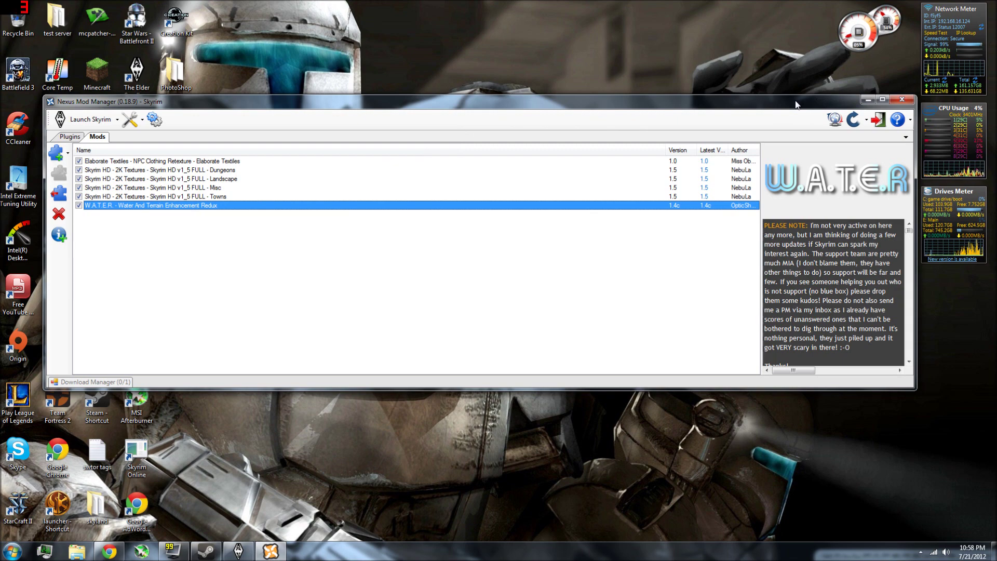
{"action": "left_click", "coordinate": [868, 99]}
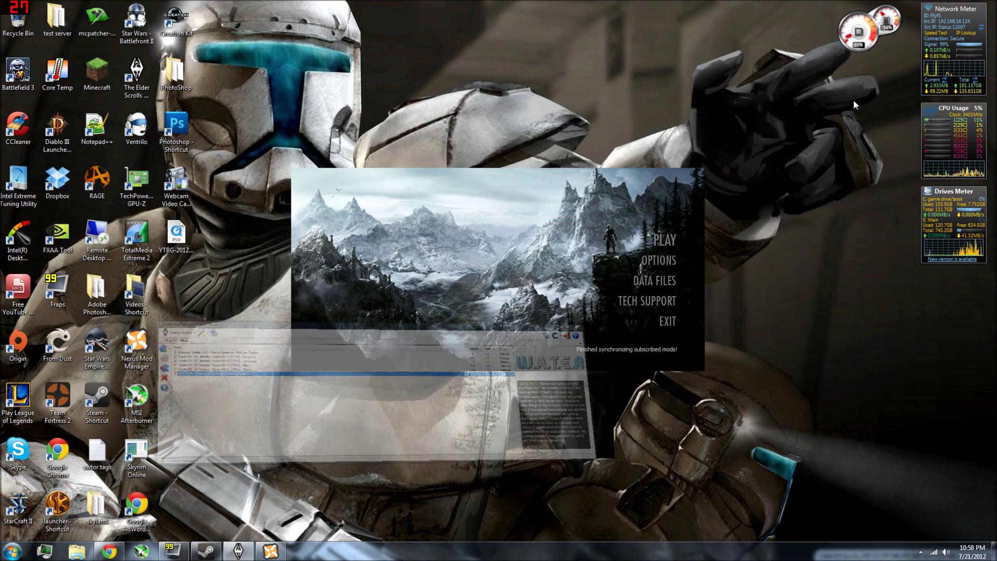